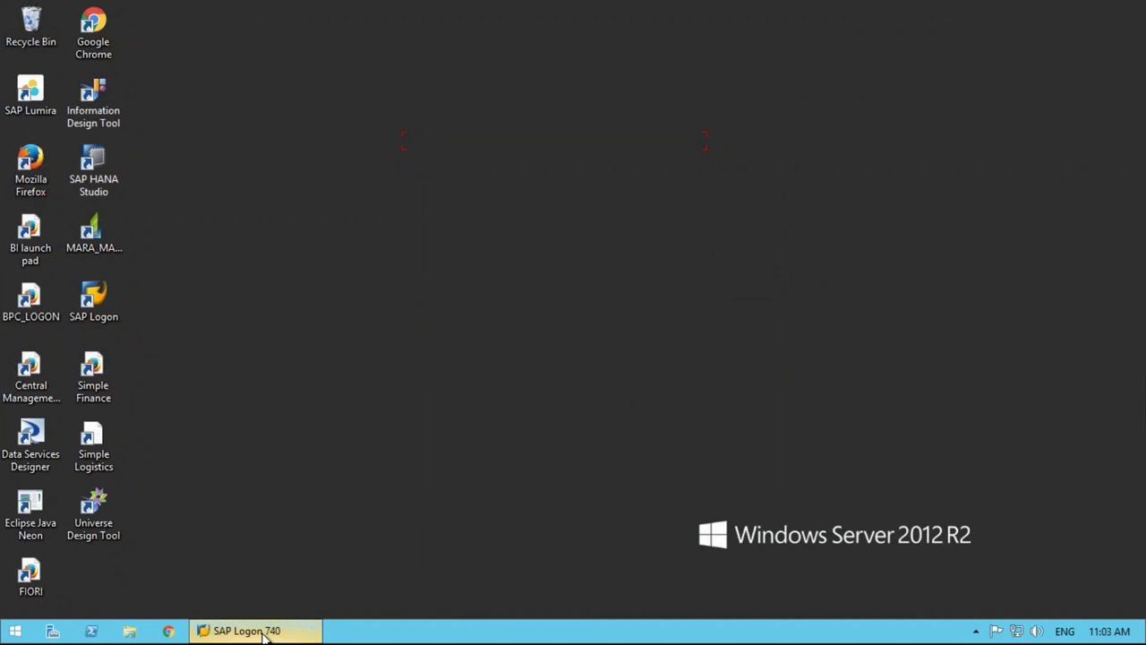
Bring up SAP Logon and open the 1610 connection to the S4HANA1610 server
left_click(264, 634)
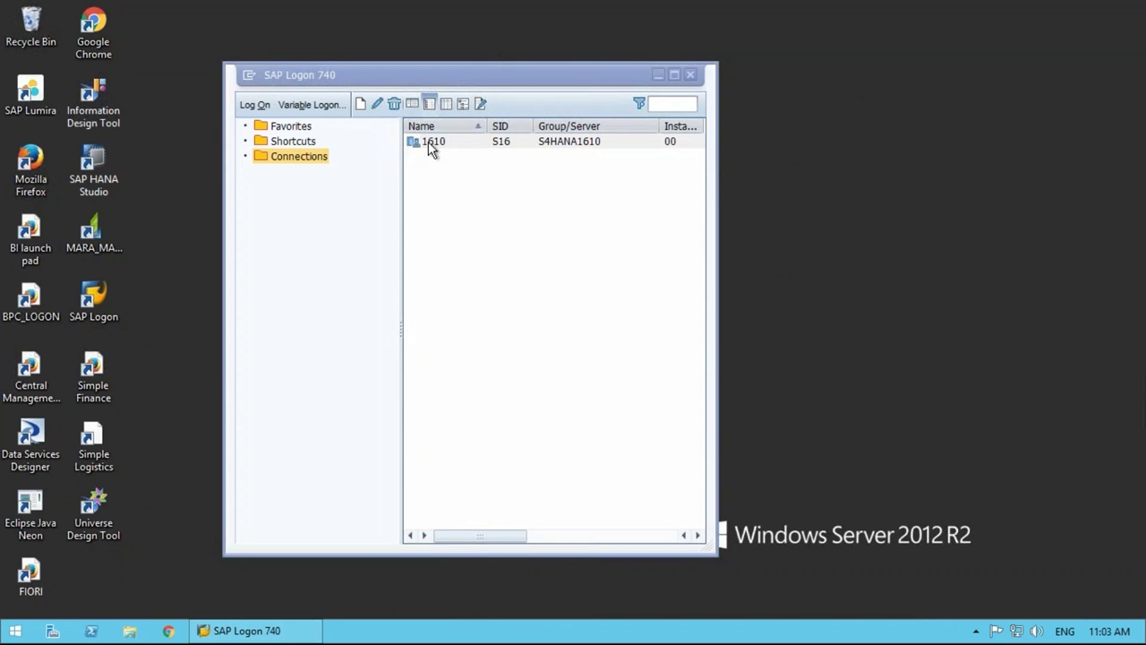
left_click(428, 143)
double_click(428, 141)
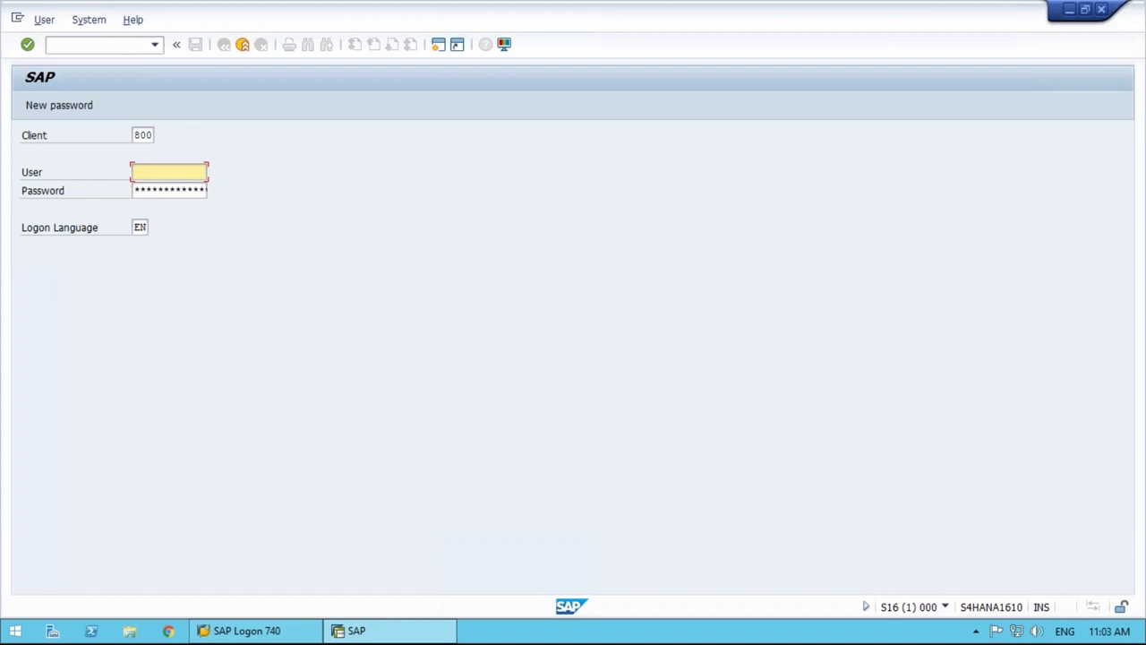
Log on to client 800 by entering the user name and the account password
type("mal")
key("BackSpace")
type("s")
key("Down")
key("Return")
left_click(135, 190)
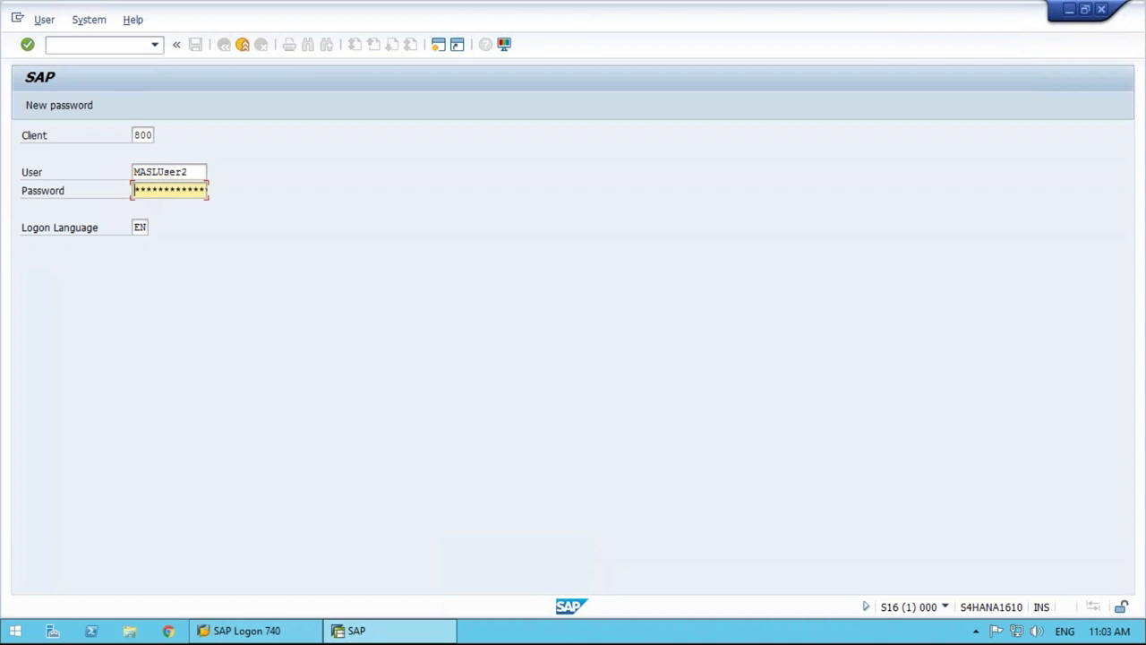
type("********")
key("Return")
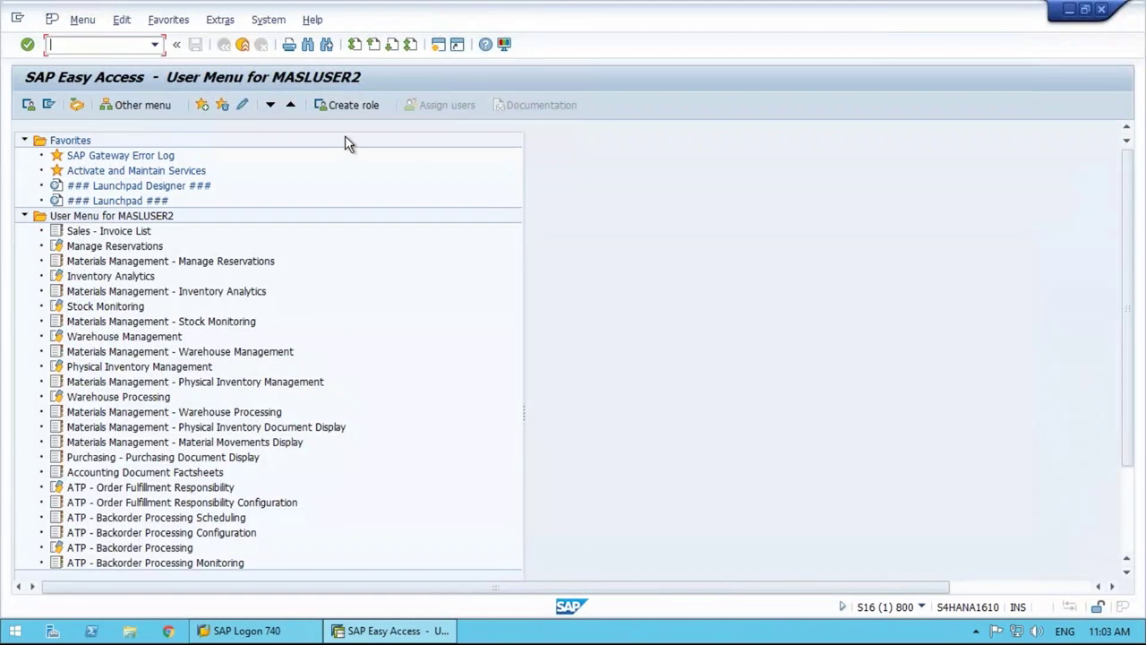
Display the system status and examine its database data, including the host and owner fields
left_click(267, 22)
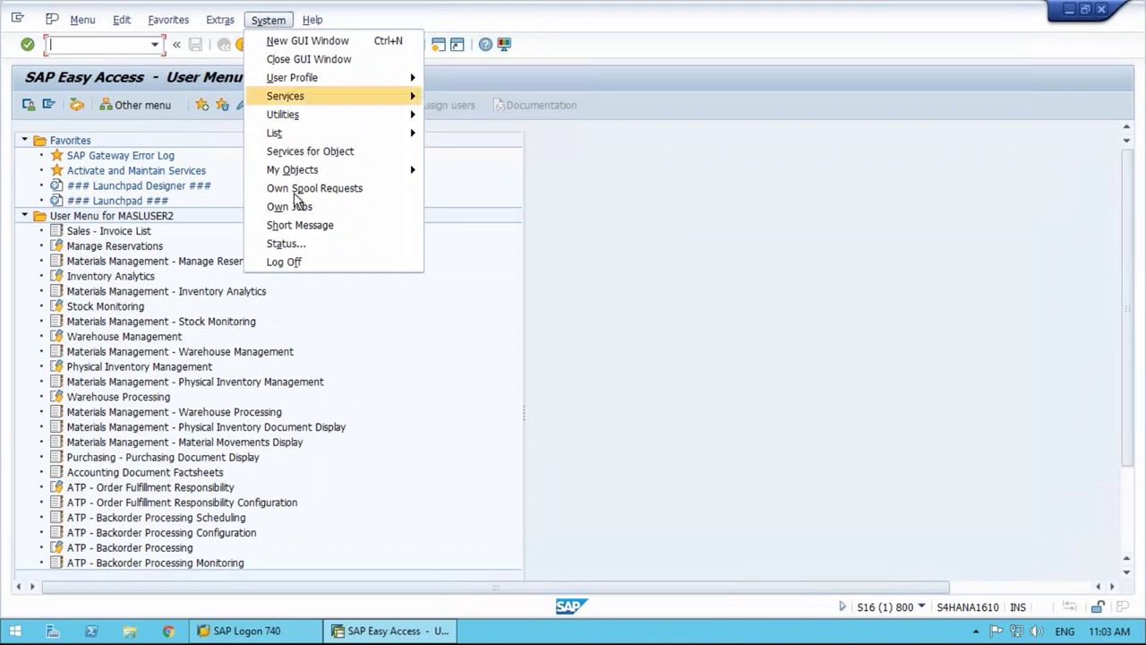
left_click(292, 243)
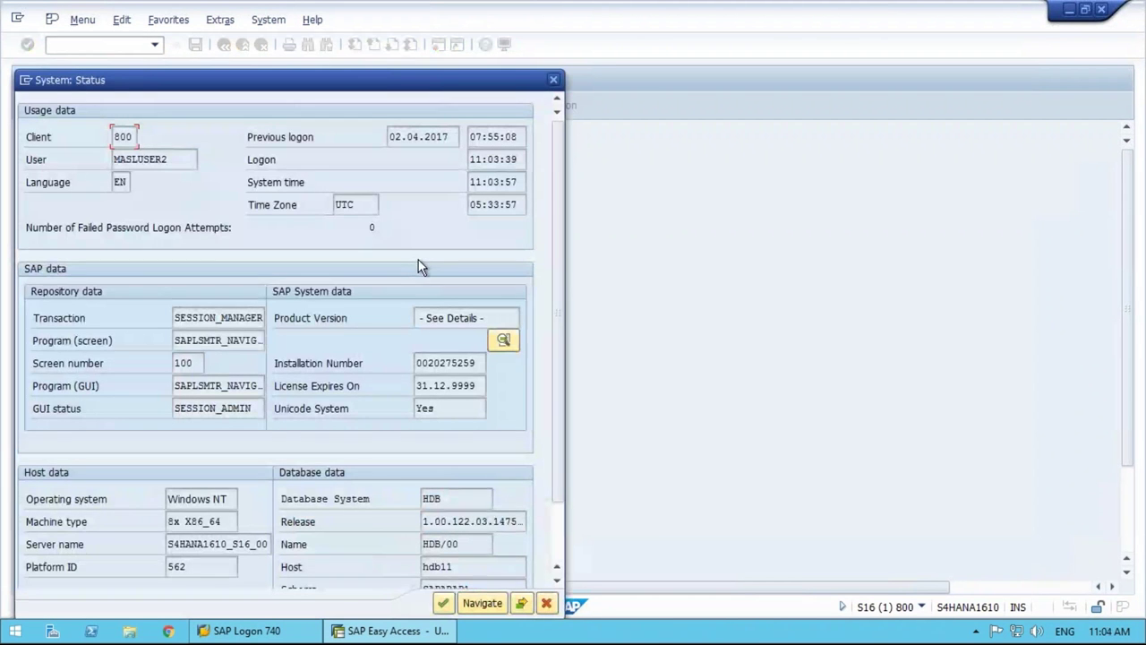
left_click_drag(451, 81, 455, 9)
left_click_drag(558, 370, 552, 403)
left_click_drag(466, 439, 428, 440)
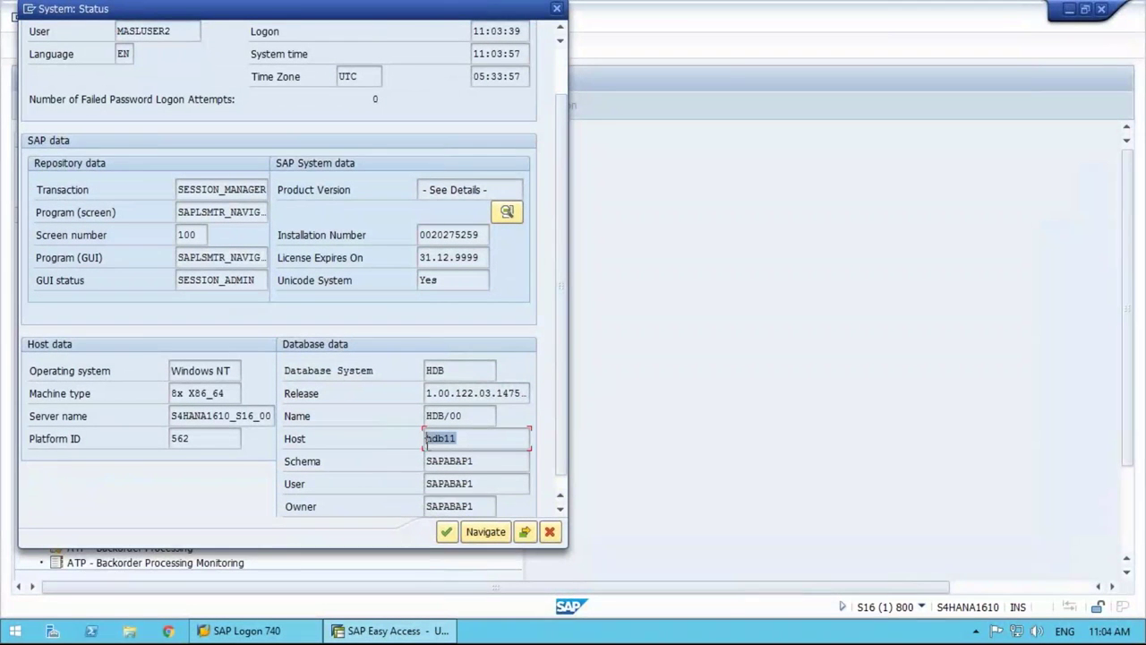
left_click(478, 506)
left_click_drag(477, 506, 414, 504)
left_click(414, 504)
left_click_drag(482, 506, 402, 504)
key("Left")
View the installed software component versions, highlight the S4CORE entry, and close the component and status windows
left_click(506, 217)
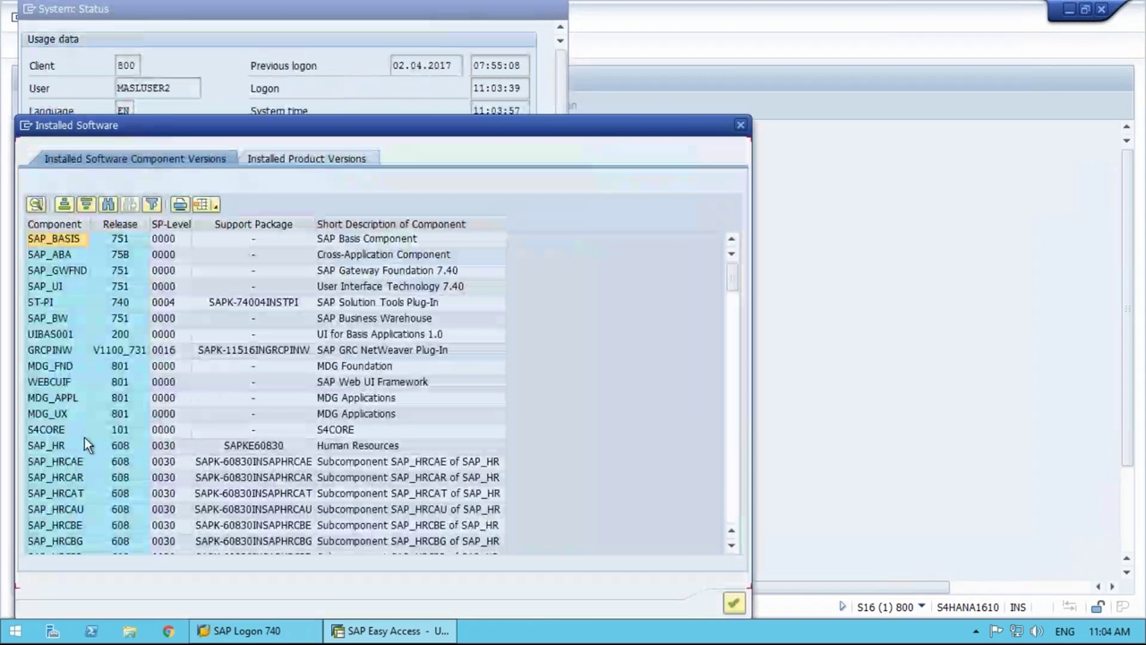
left_click(64, 430)
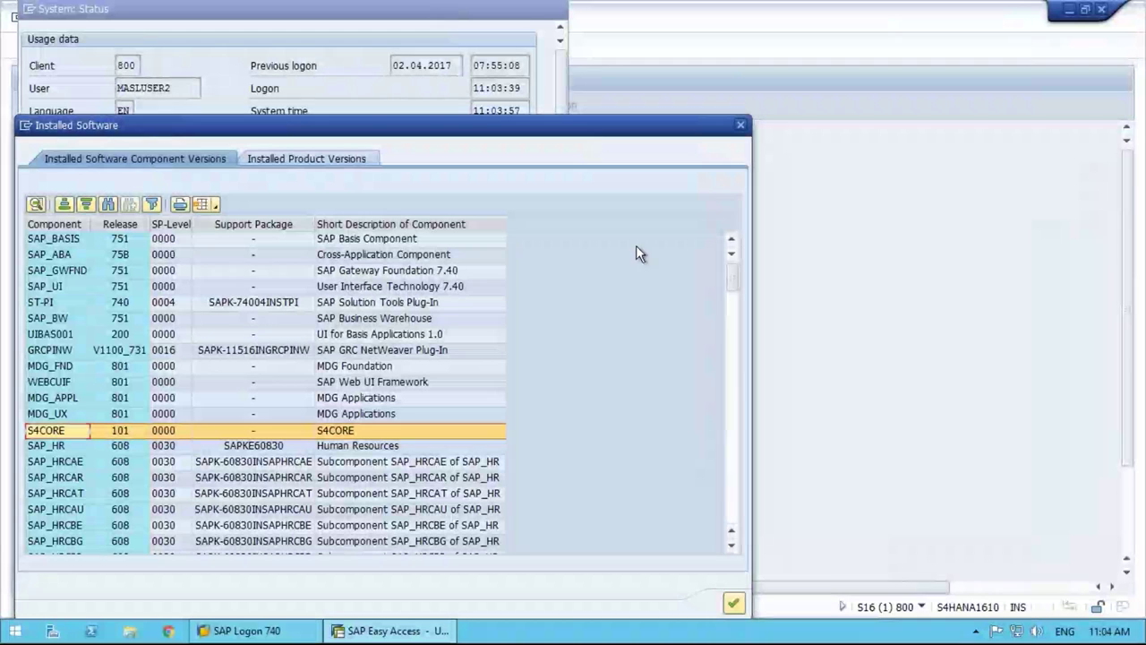
left_click(738, 125)
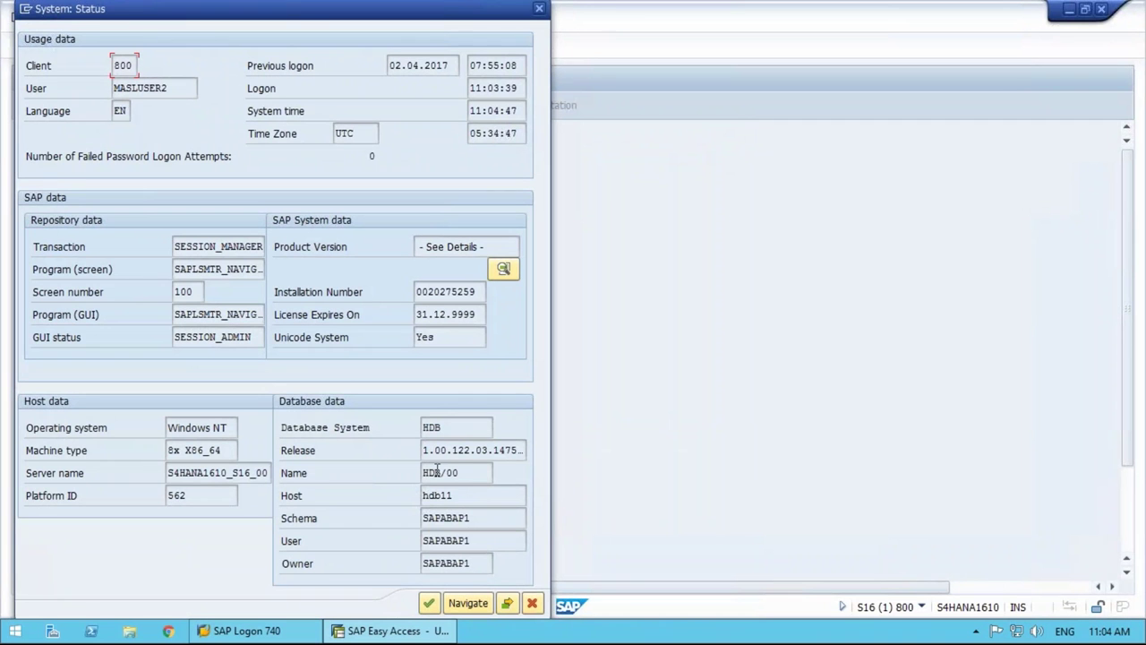
left_click_drag(221, 14, 262, 109)
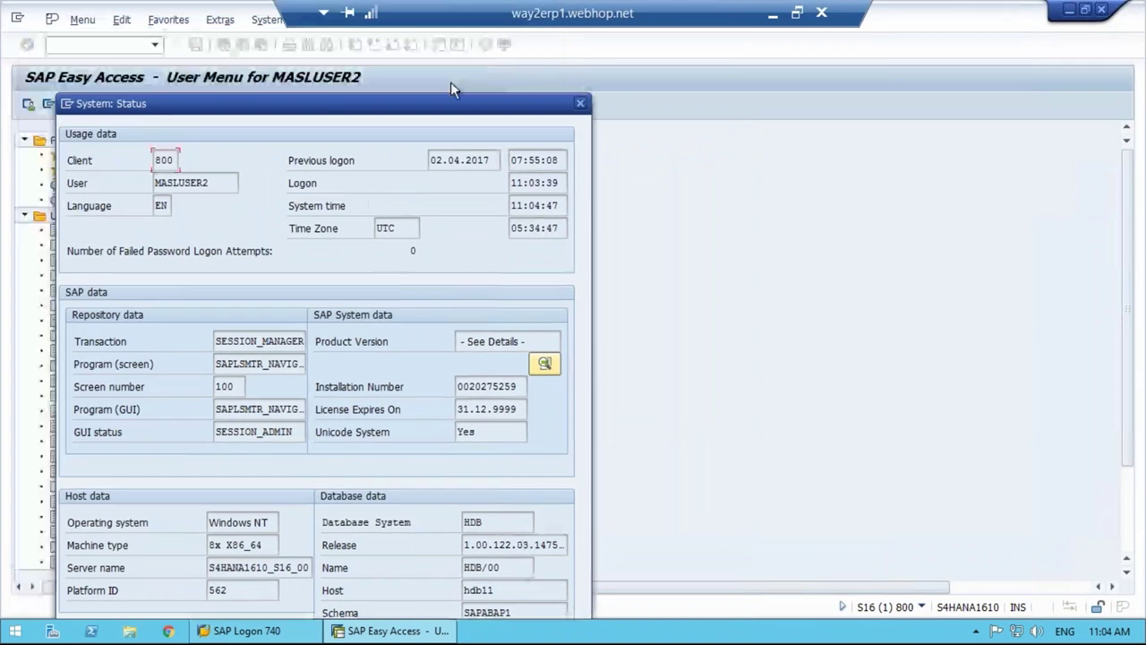
left_click(579, 104)
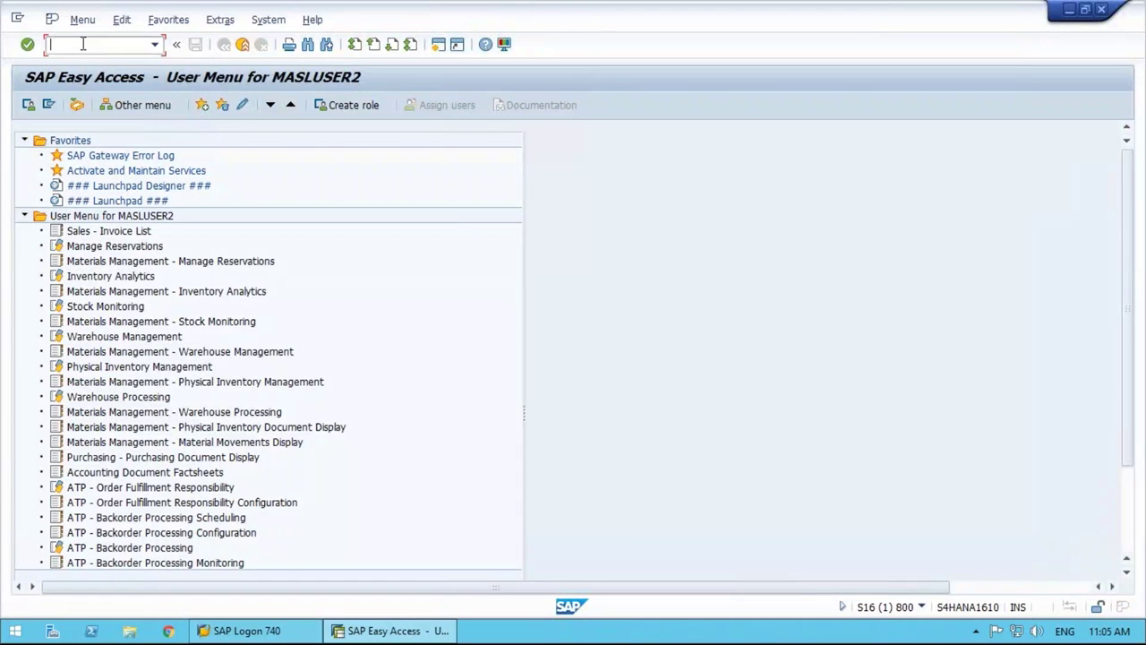
Run transaction sfw5, continue past the security information, and expand S/4H_ALWAYS_ON_FUNCTIONS
type("sfw5")
key("Return")
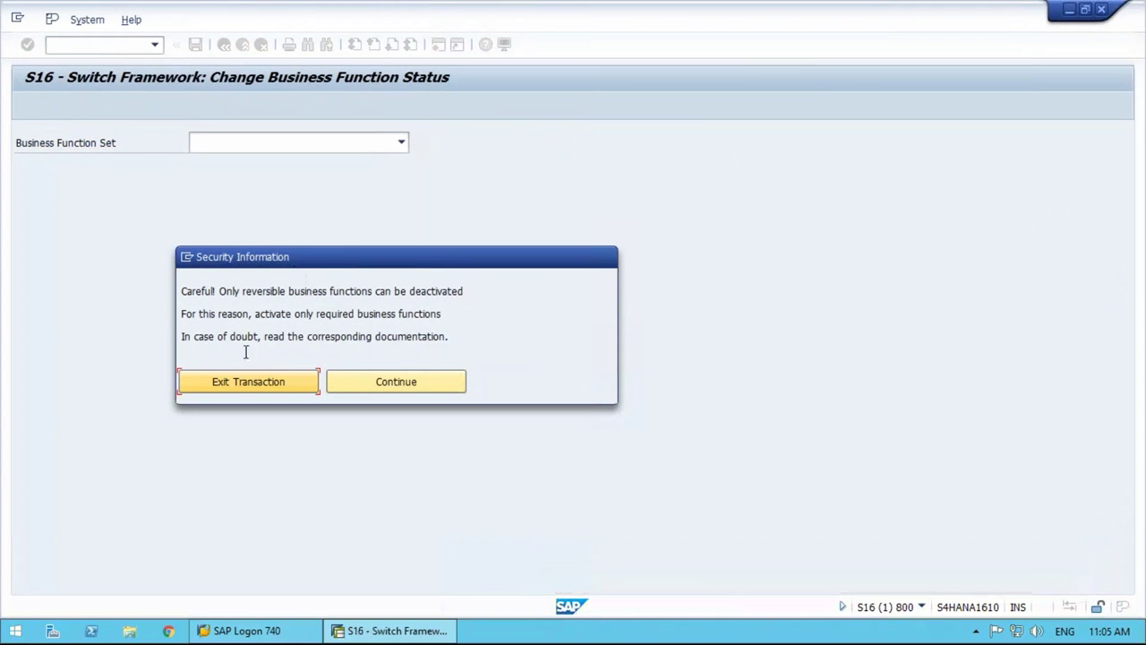
left_click(363, 384)
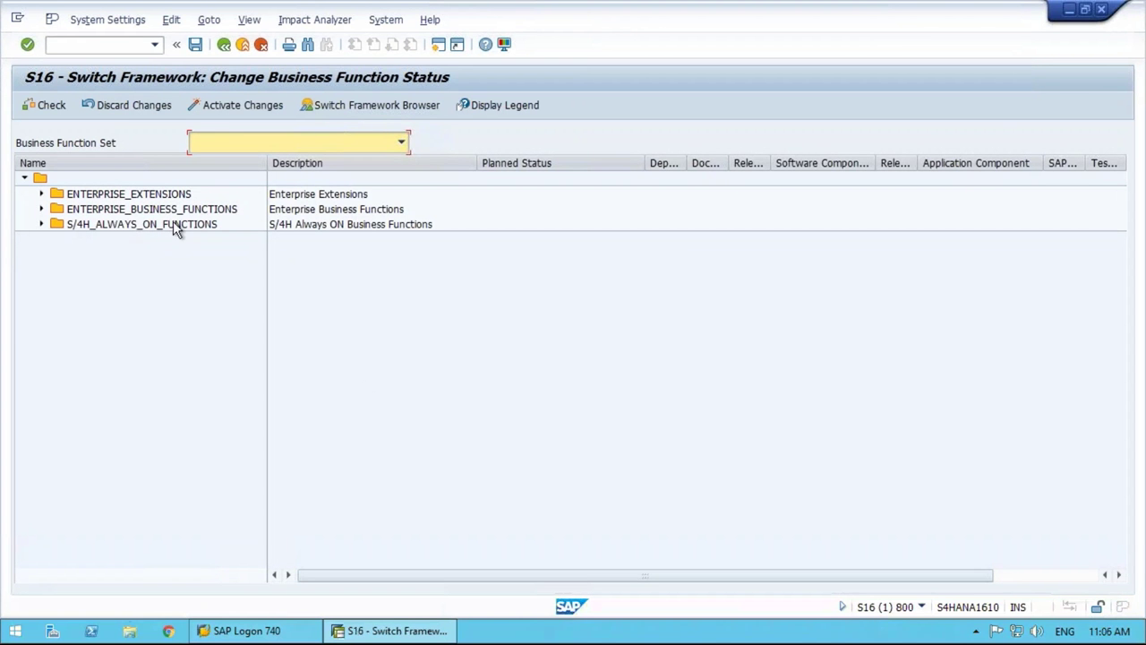
left_click(41, 225)
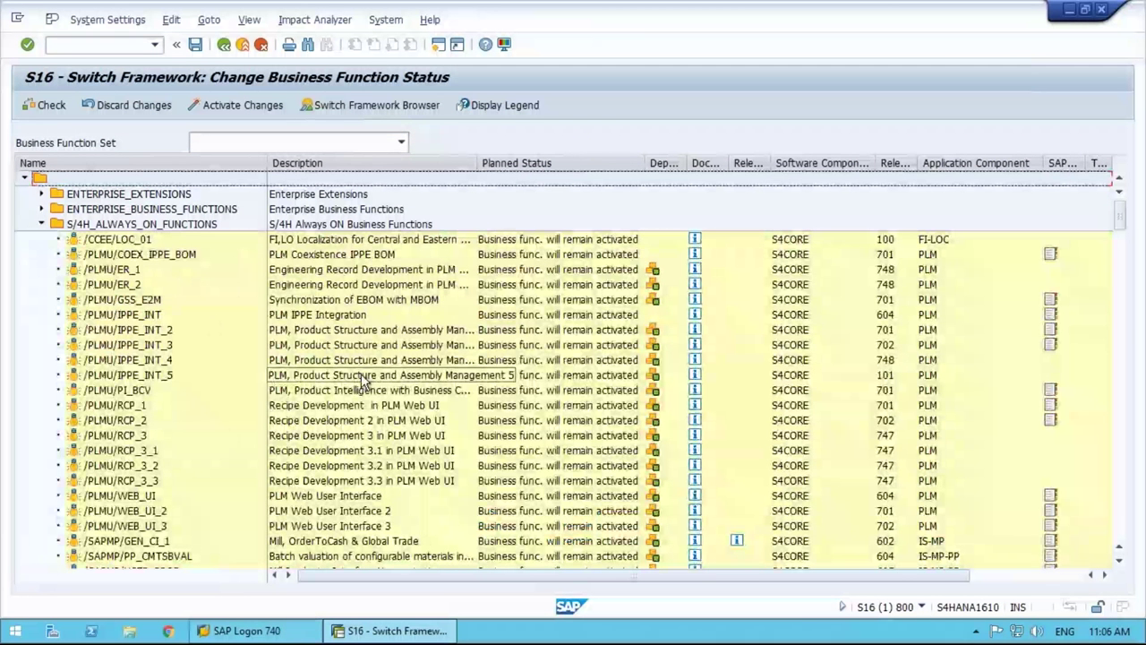
Examine the always-on business functions, their planned statuses and software components down to the FIN_TRM entries
scroll(363, 381, "down", 3)
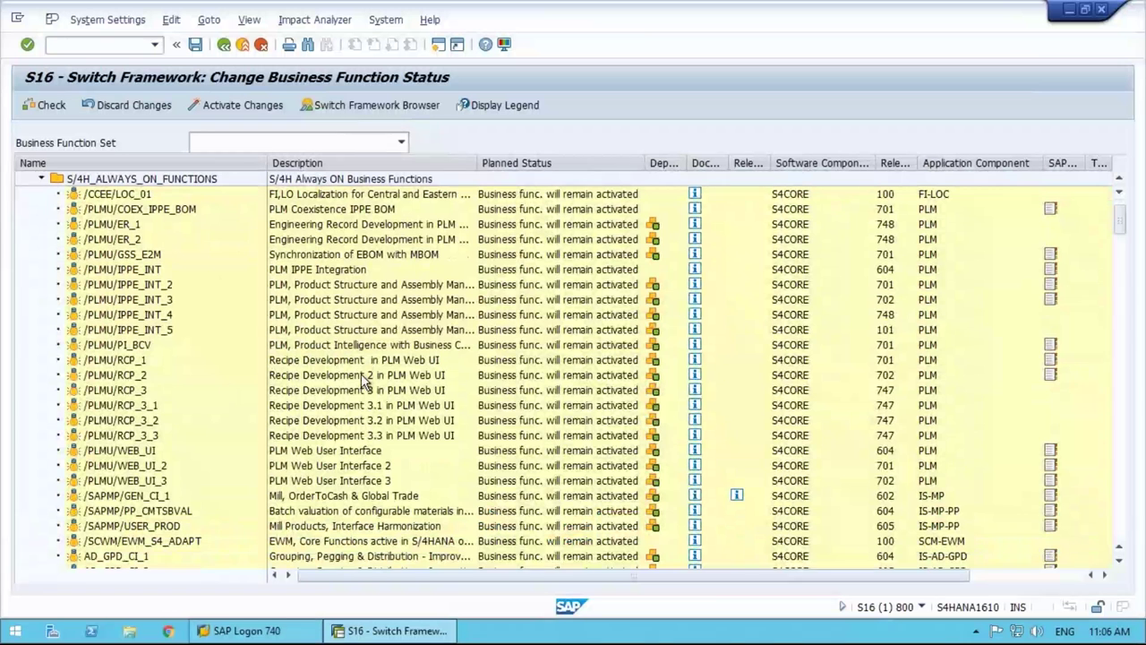
scroll(362, 377, "down", 5)
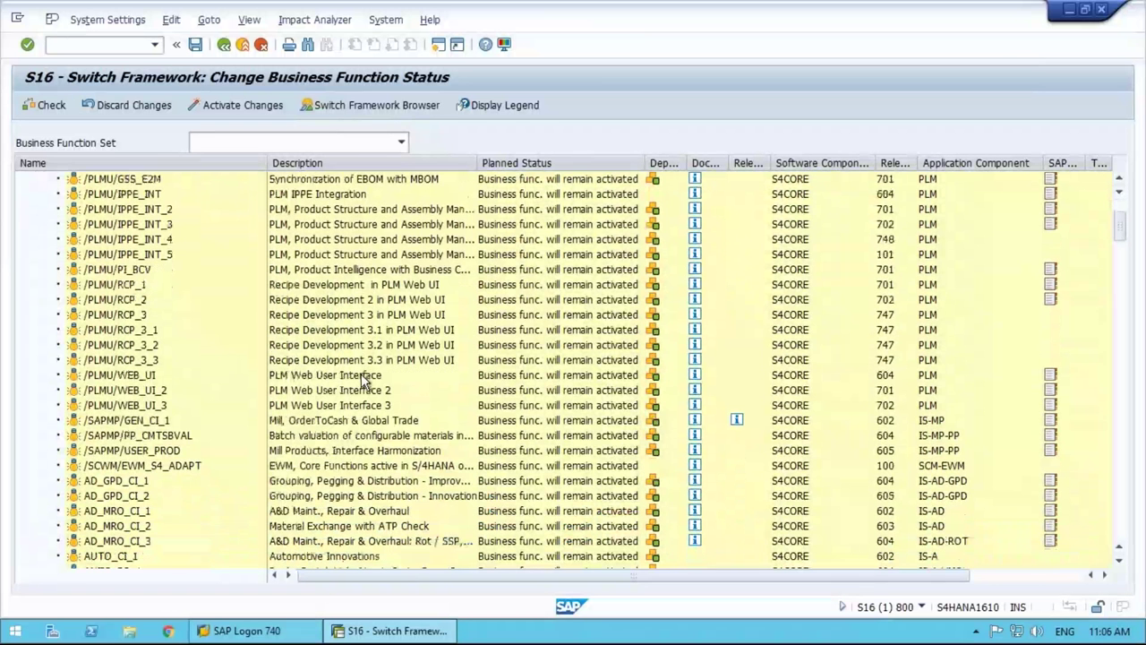
scroll(361, 381, "down", 5)
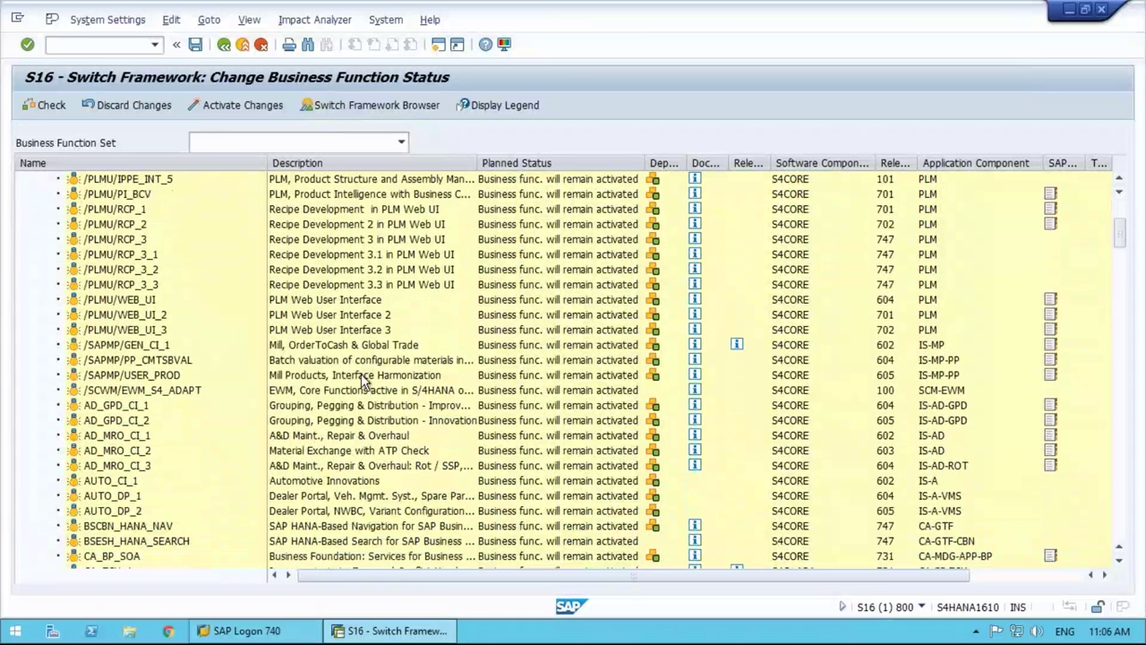
scroll(362, 381, "down", 3)
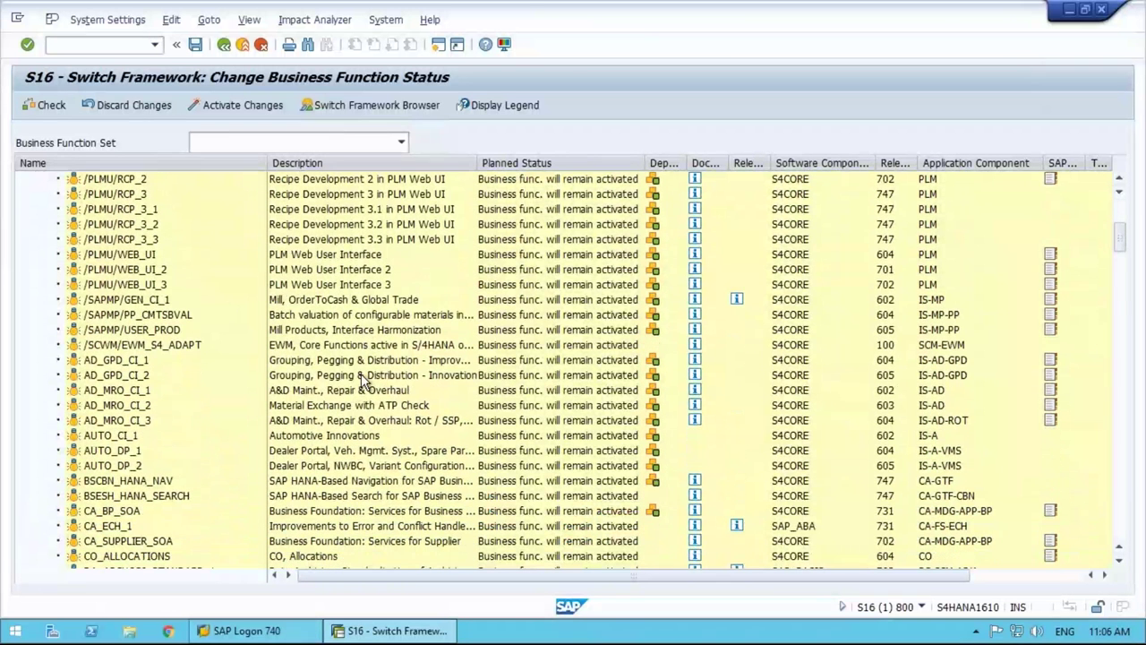
scroll(362, 378, "down", 4)
scroll(363, 380, "down", 5)
scroll(362, 381, "down", 8)
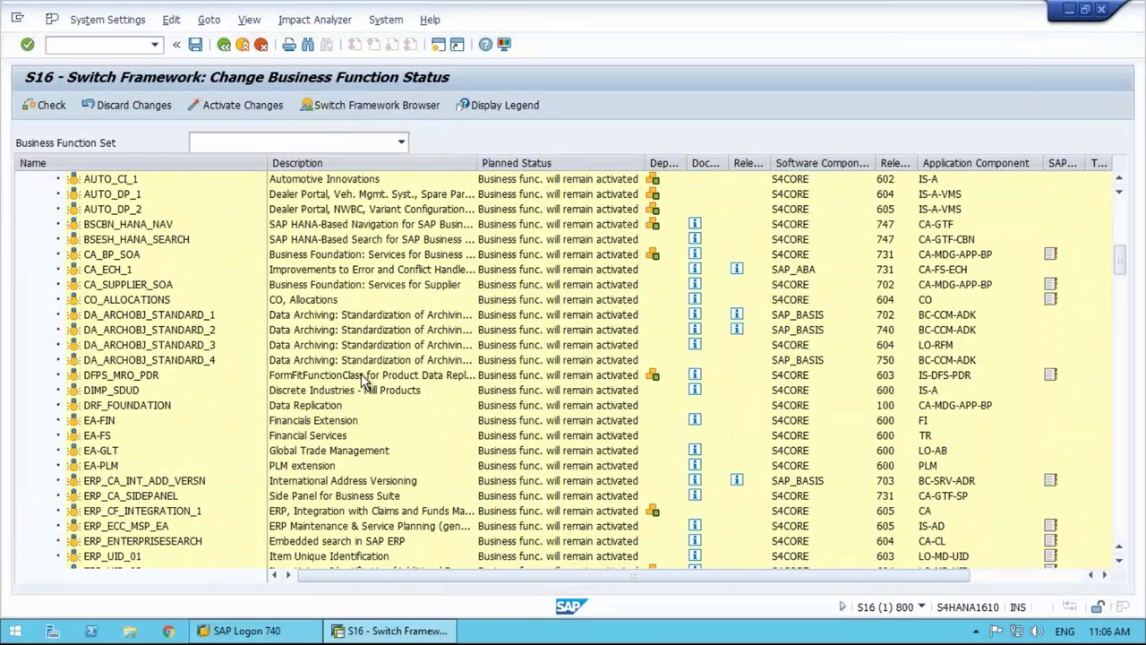
scroll(363, 381, "down", 1)
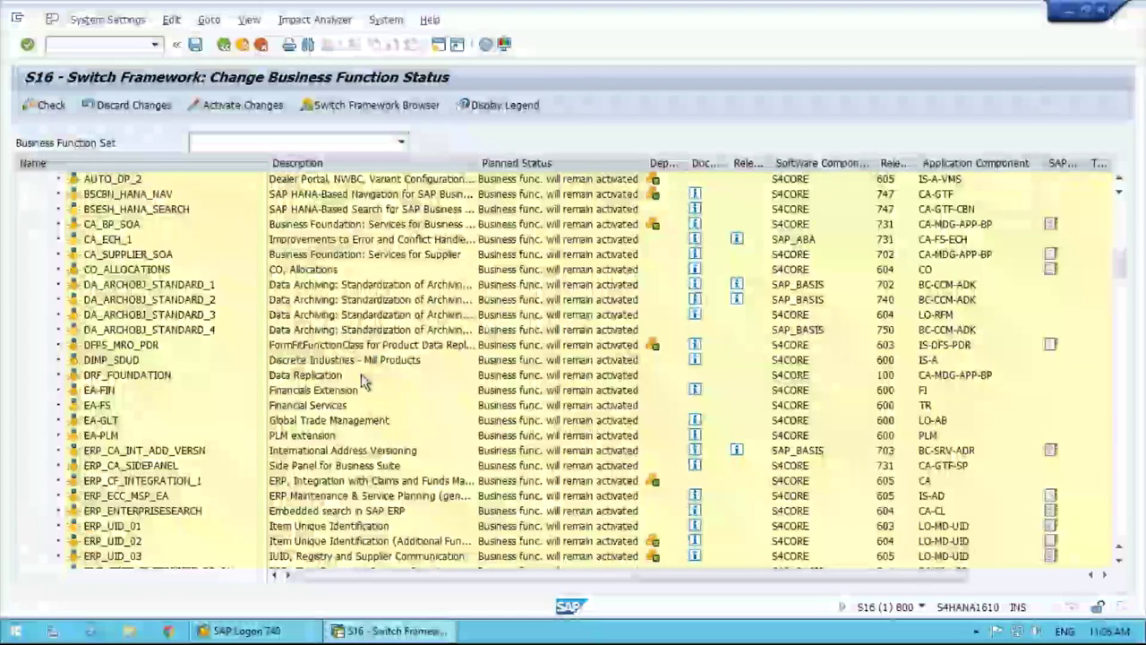
scroll(363, 381, "down", 5)
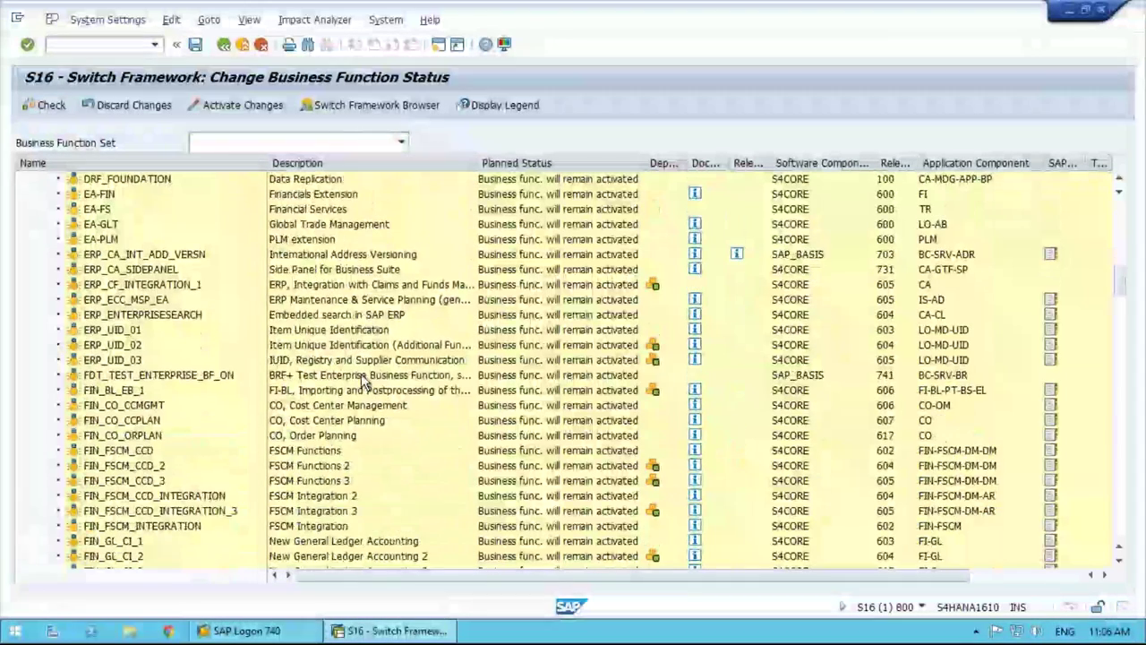
scroll(363, 380, "down", 5)
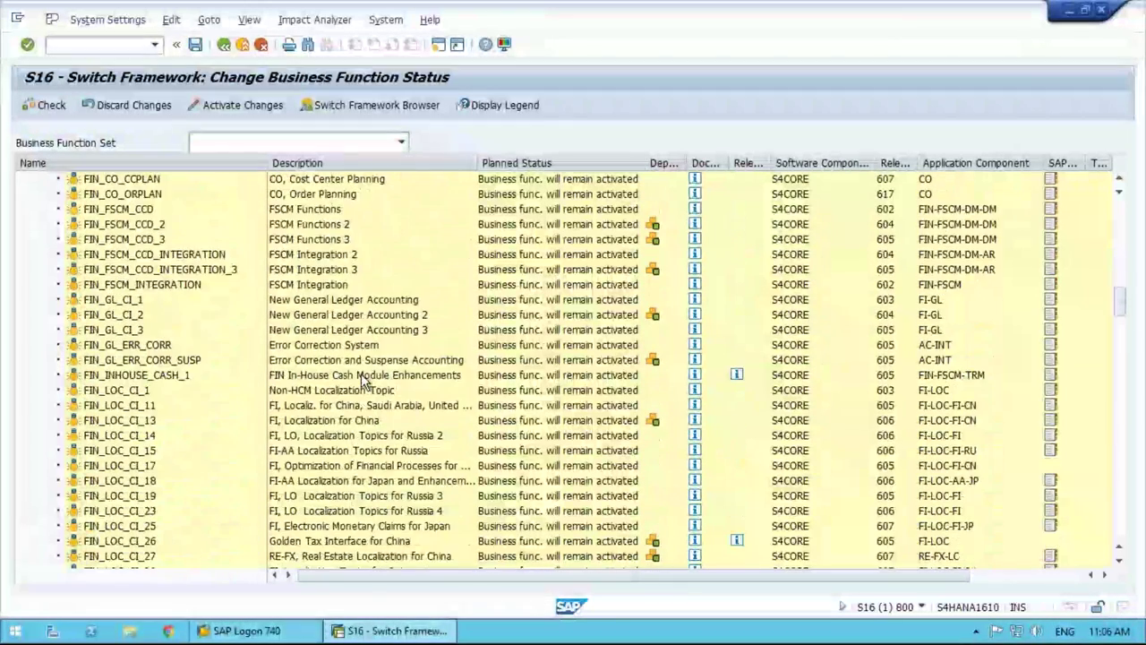
scroll(363, 381, "down", 5)
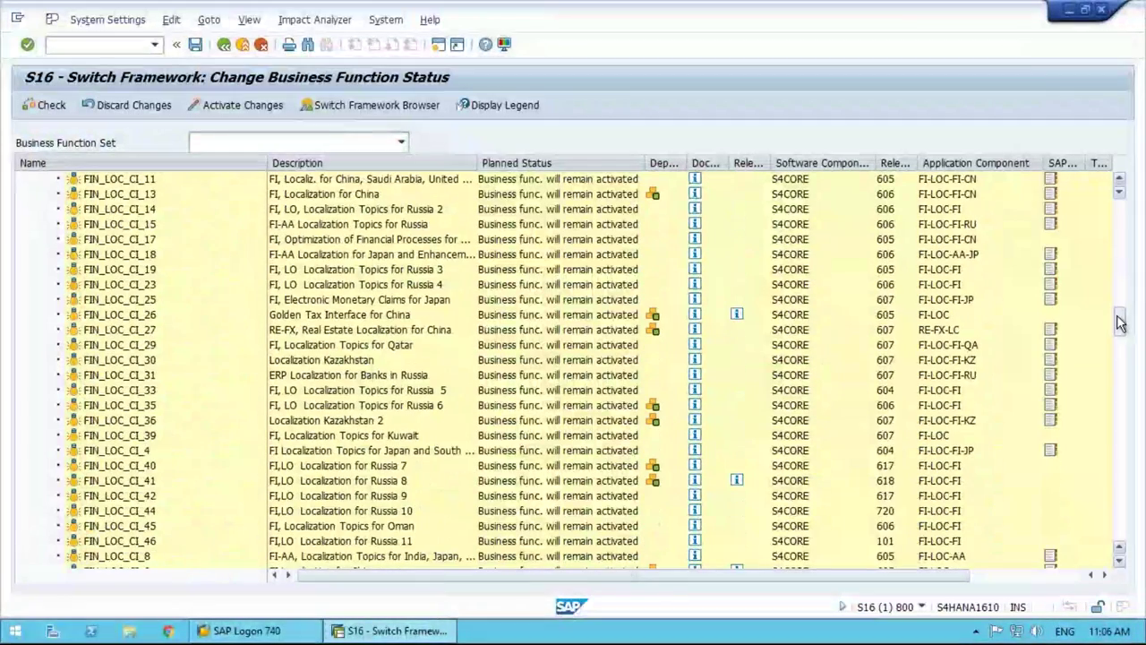
left_click_drag(1120, 322, 1120, 353)
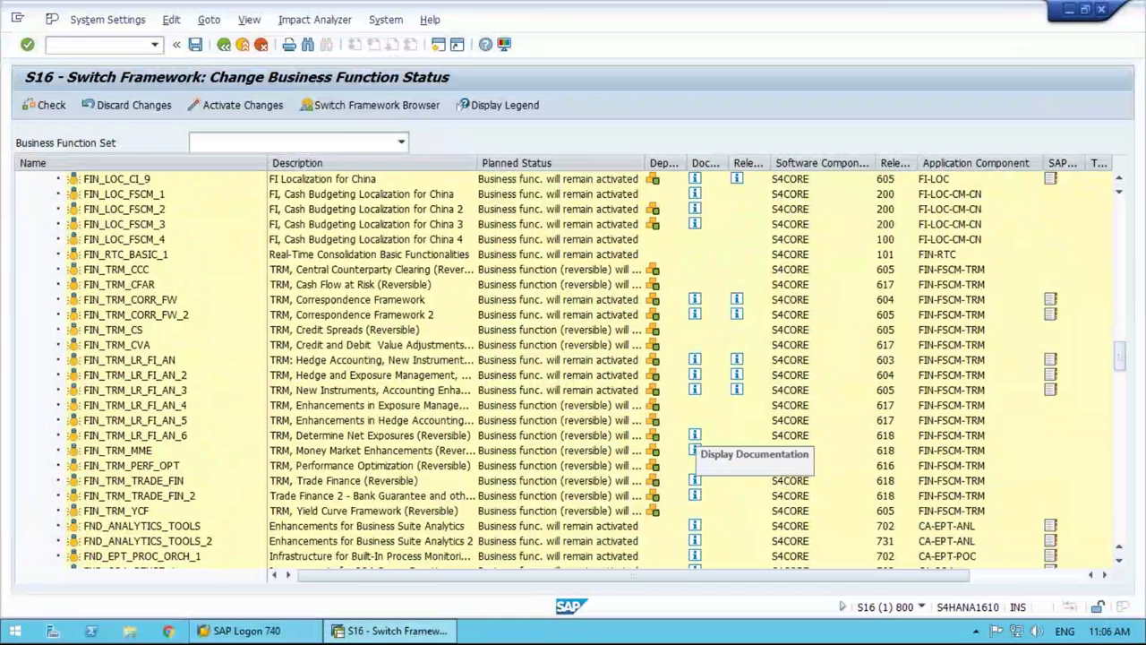
Go to the Solution Builder with transaction /n/smb/bbi and expand solution ZBP_OP_ENTPR_S4HANA1611_USV3
left_click(75, 40)
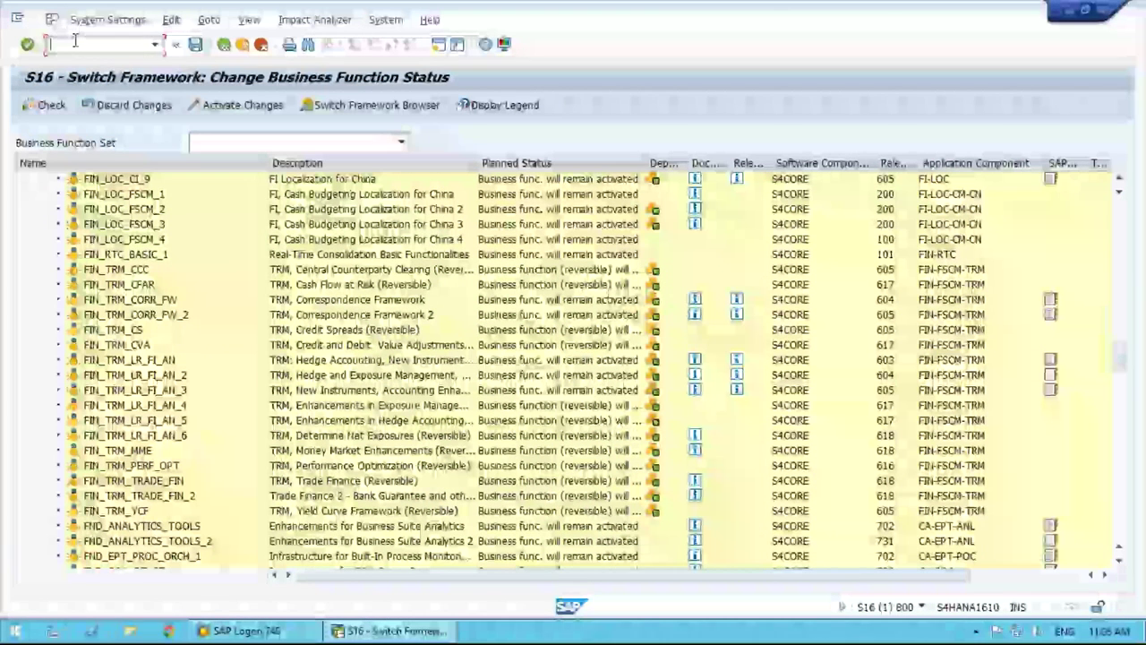
type("/n/")
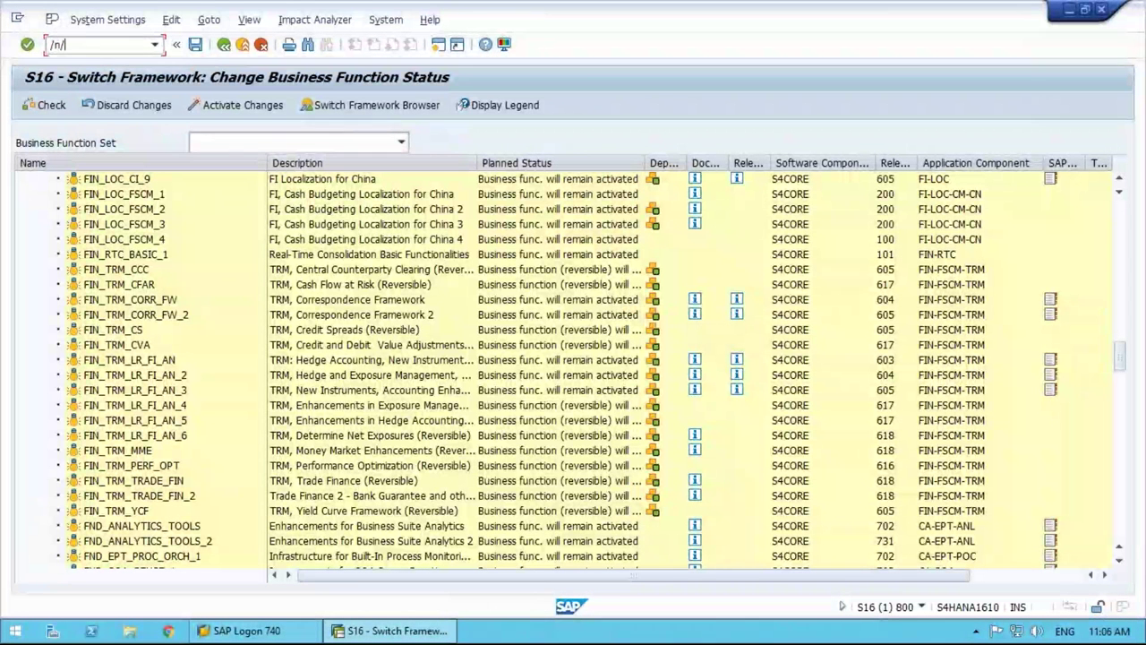
type("smb/bbi")
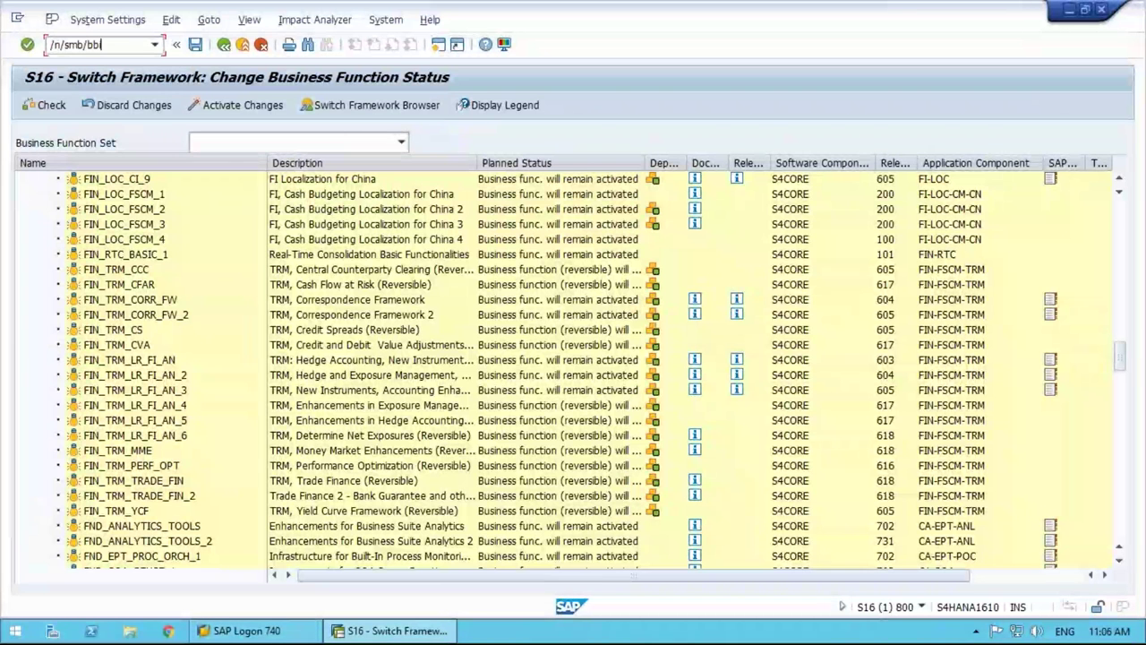
key("Return")
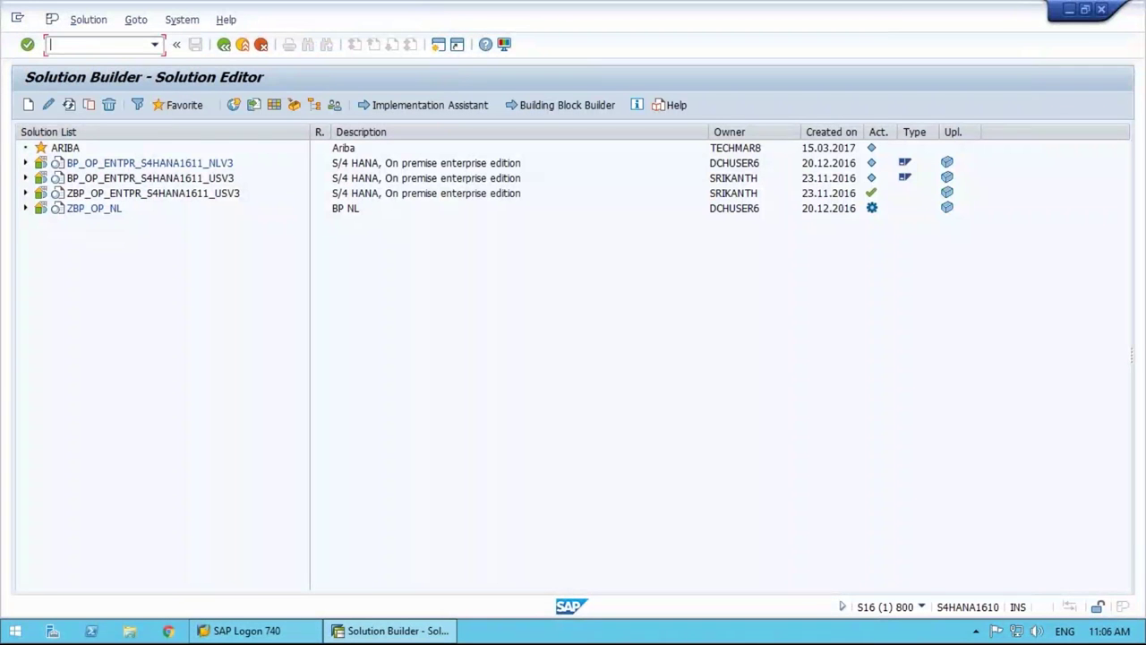
left_click(25, 193)
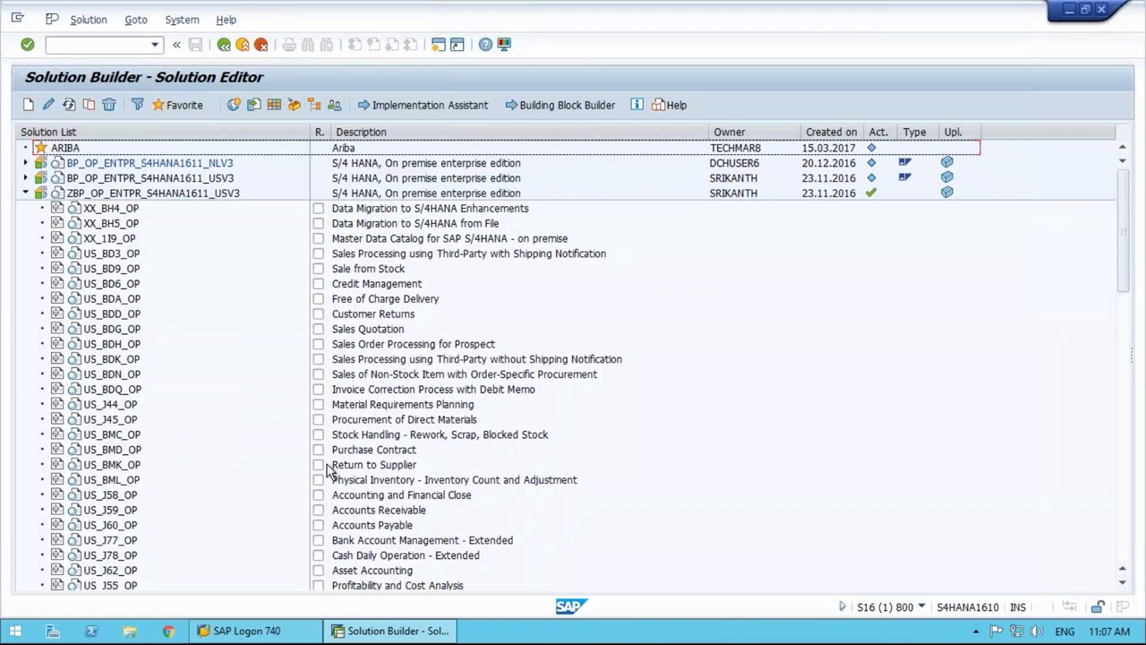
Open the US_BMK_OP Return to Supplier fact sheet, allowing access to the file, and review its process model diagram
left_click(76, 469)
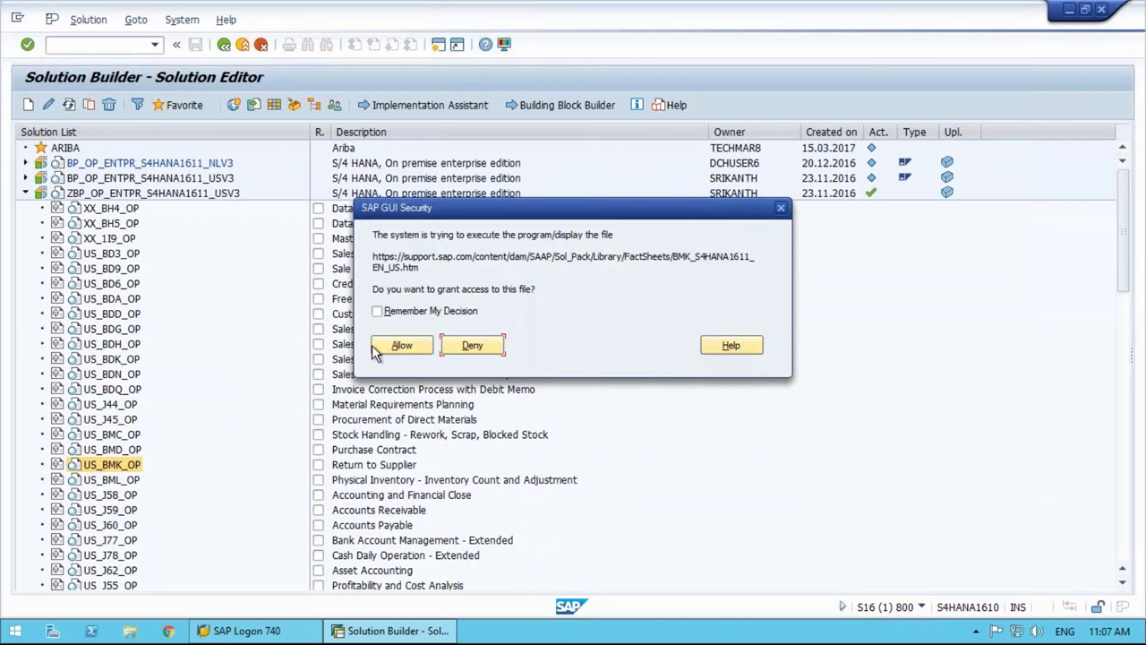
left_click(398, 346)
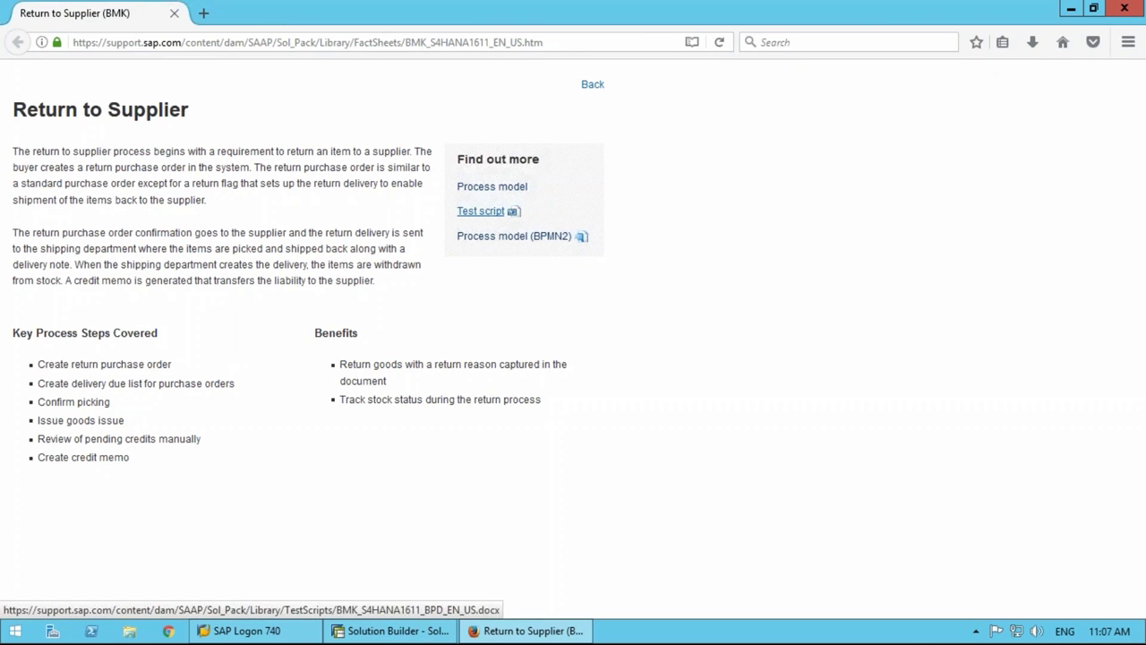
left_click(491, 186)
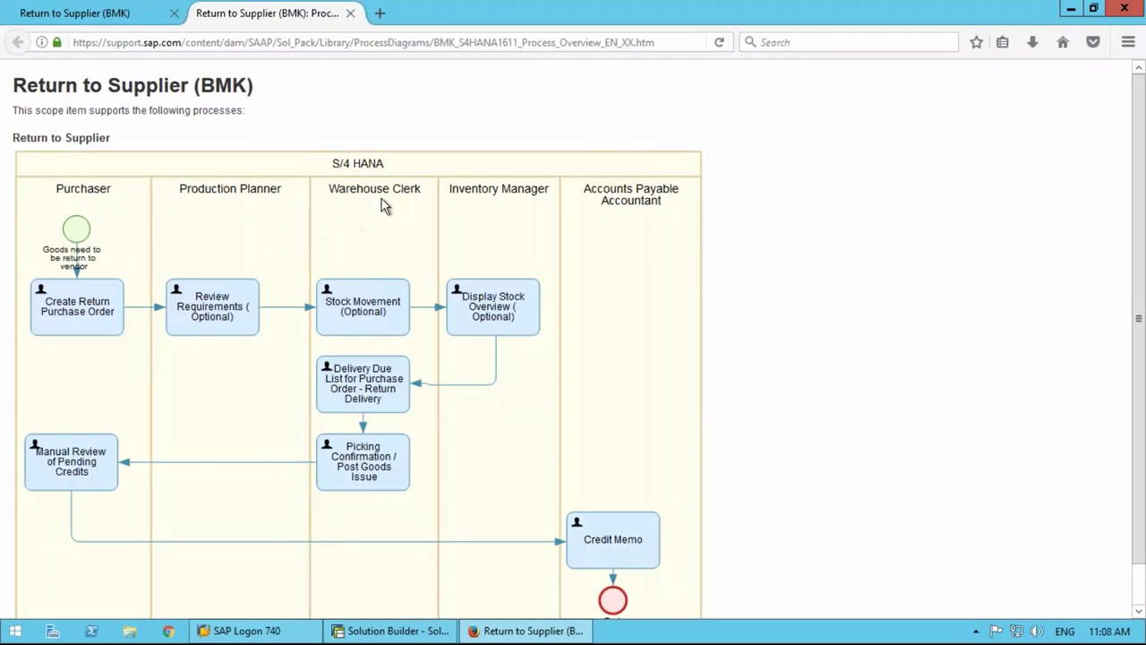
scroll(402, 231, "down", 1)
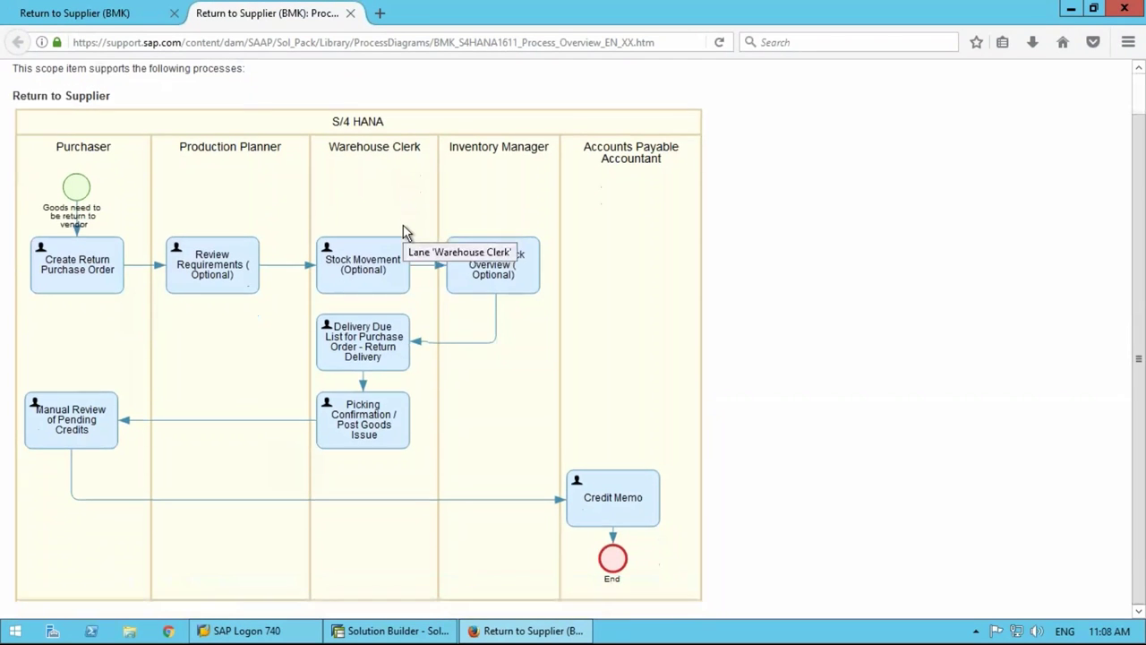
scroll(79, 168, "up", 1)
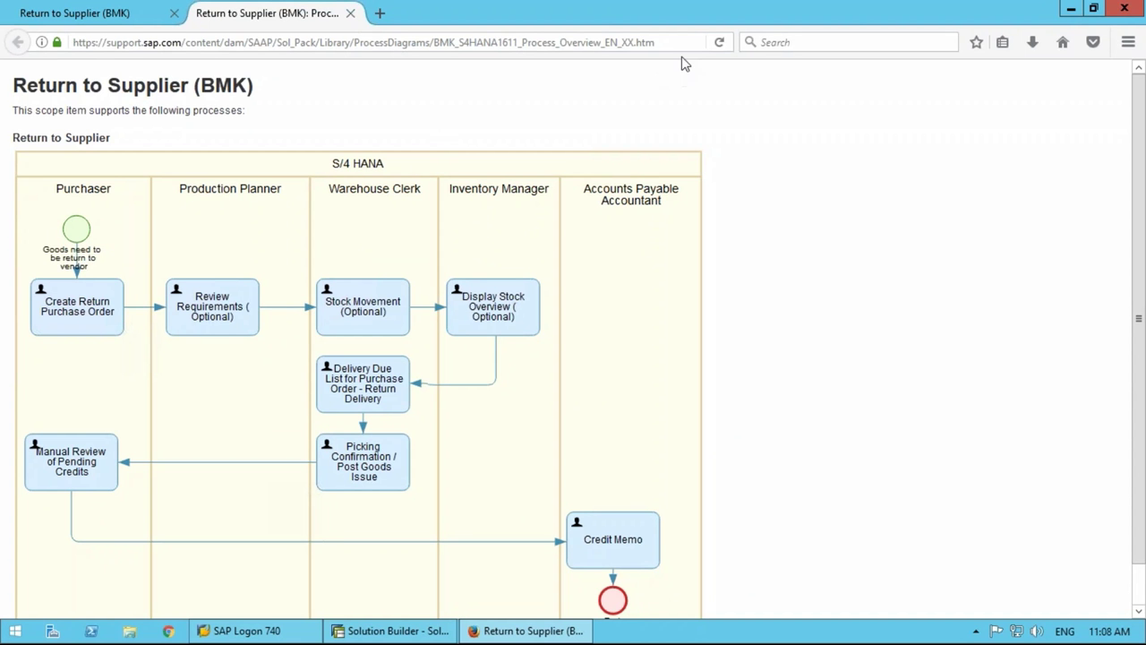
mouse_move(761, 190)
left_mouse_down()
mouse_move(777, 218)
mouse_move(743, 265)
left_mouse_up()
left_click_drag(796, 188, 800, 238)
mouse_move(799, 191)
left_mouse_down()
mouse_move(824, 186)
mouse_move(818, 244)
left_mouse_up()
left_click_drag(856, 181, 870, 235)
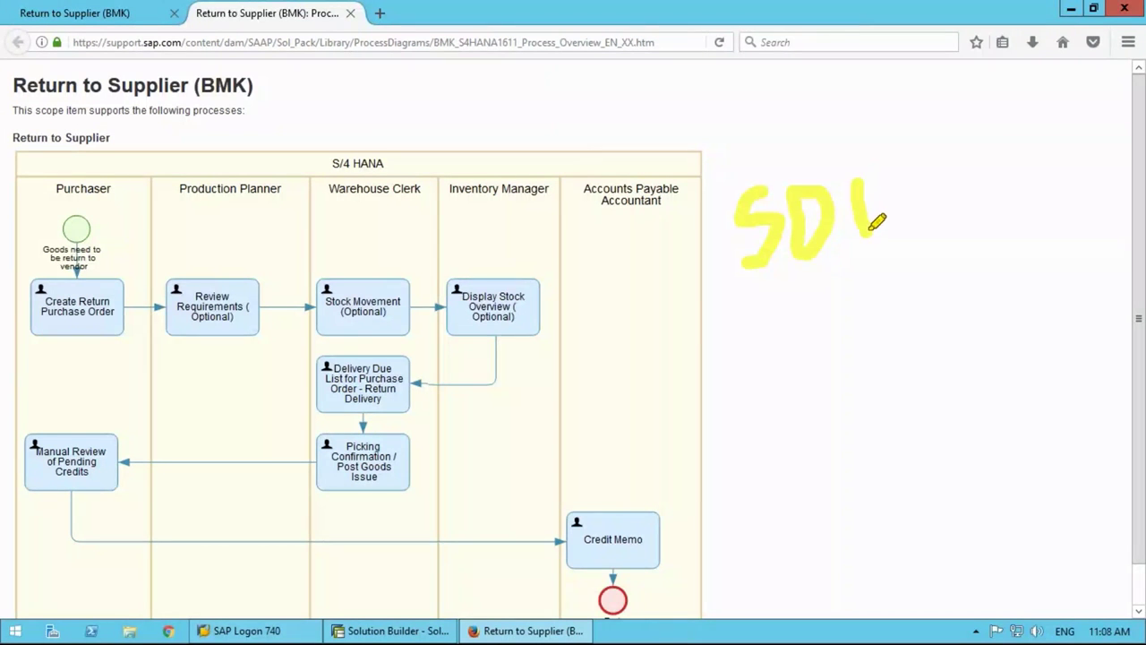
left_click_drag(885, 175, 921, 226)
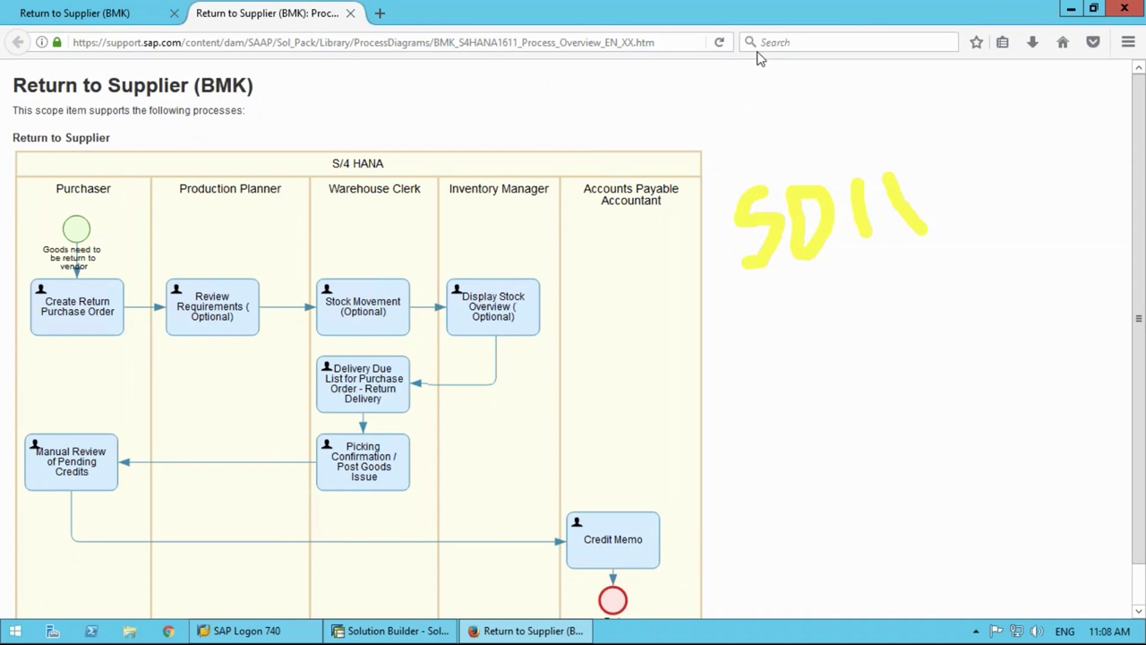
key("e")
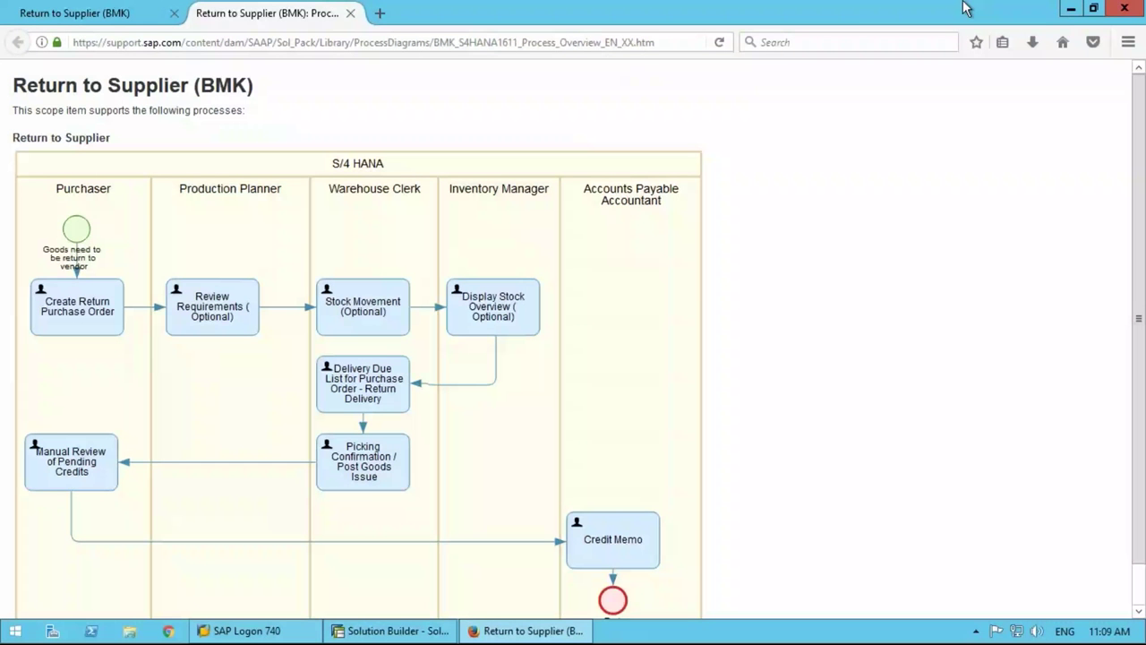
Leave the browser and Solution Builder, switch to SAP HANA Studio and display its Welcome page
left_click(1073, 9)
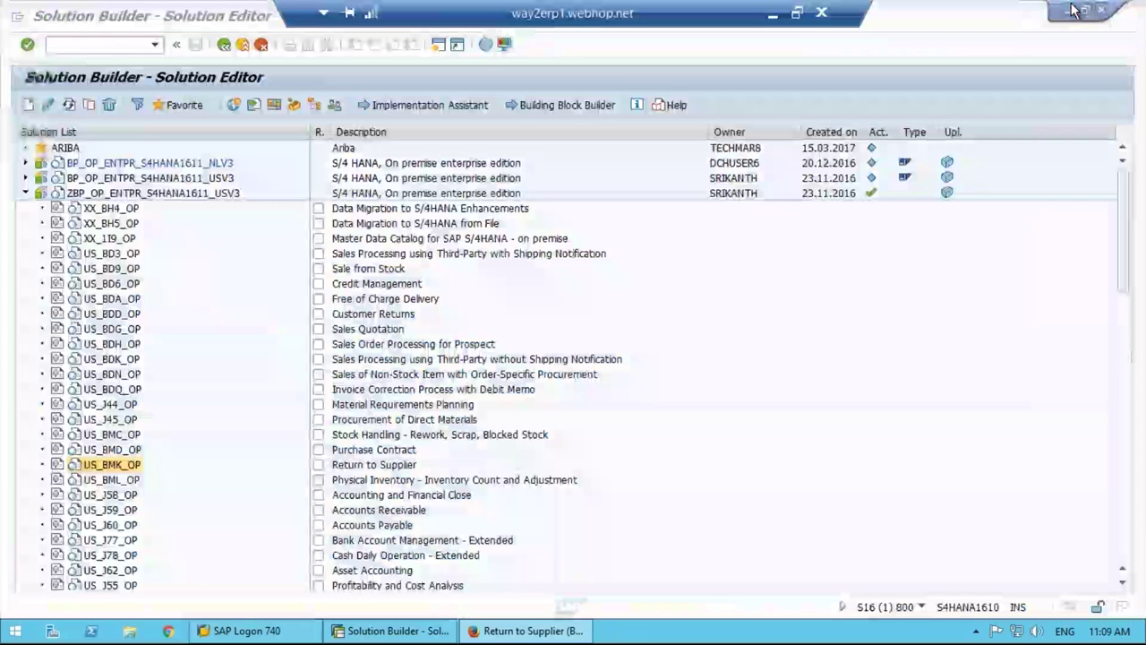
left_click(1070, 10)
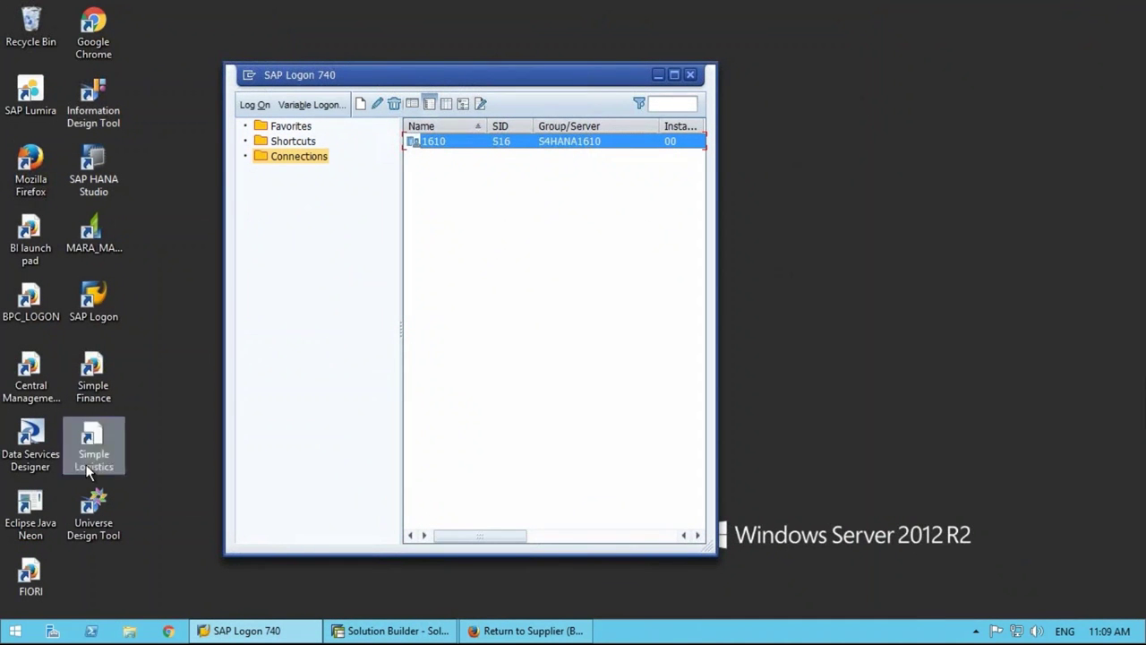
left_click(93, 172)
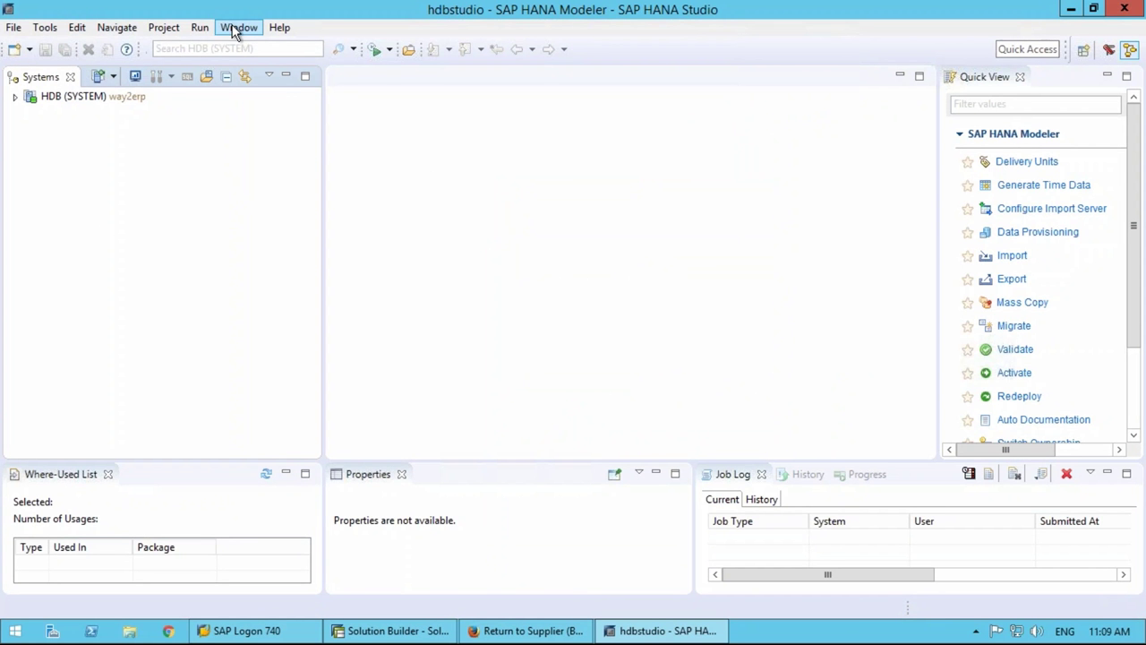
left_click(284, 28)
left_click(296, 47)
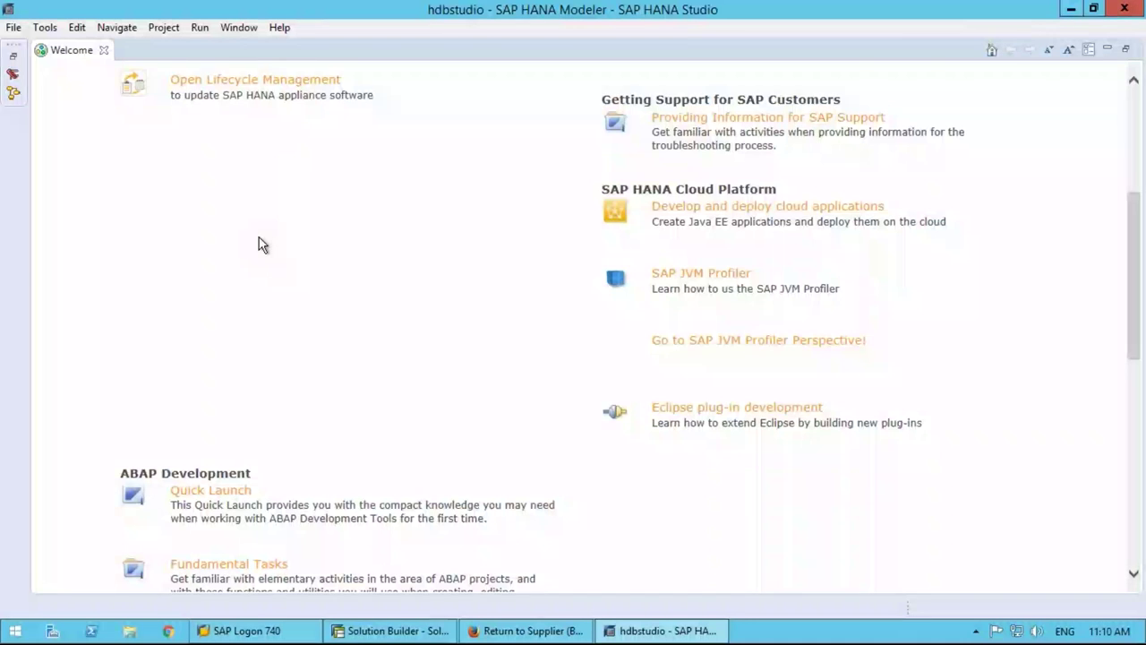
Review the Welcome page's links and view the Quick Launch help topic under ABAP Development, closing the help window
scroll(259, 239, "up", 5)
scroll(258, 215, "up", 2)
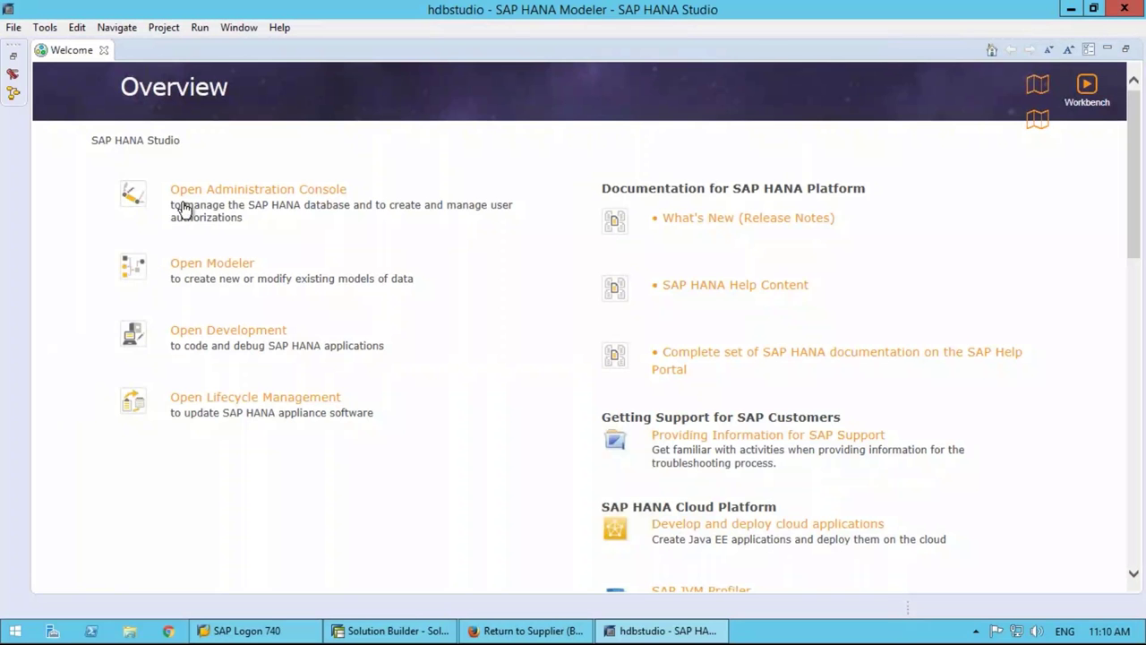
scroll(161, 394, "down", 2)
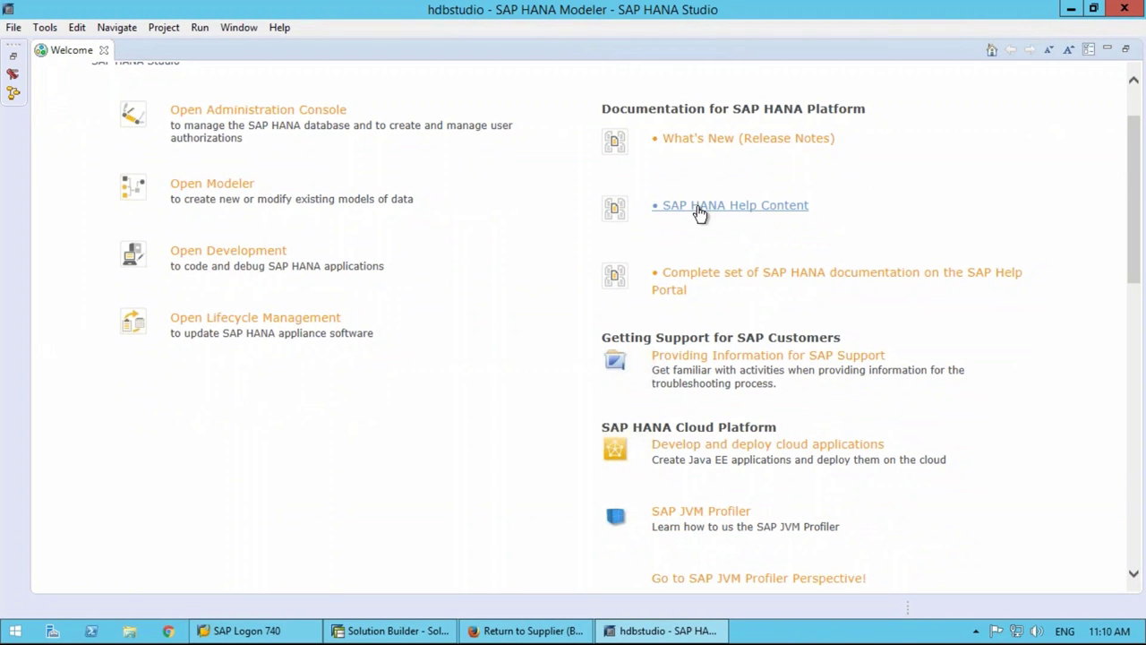
scroll(699, 285, "down", 3)
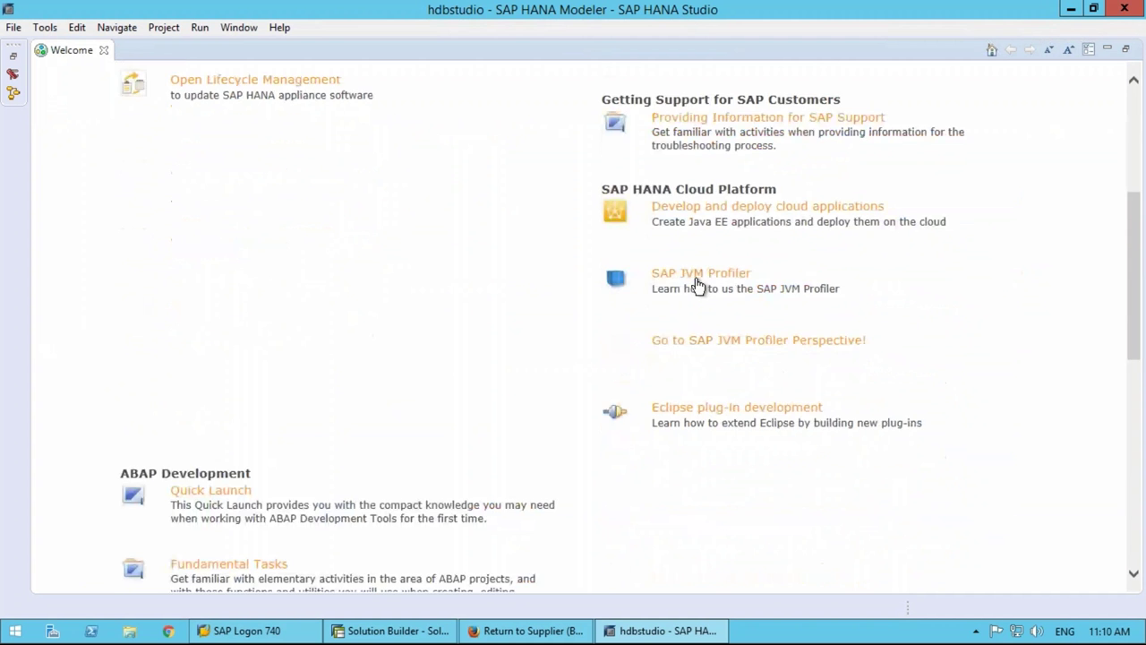
scroll(698, 285, "down", 2)
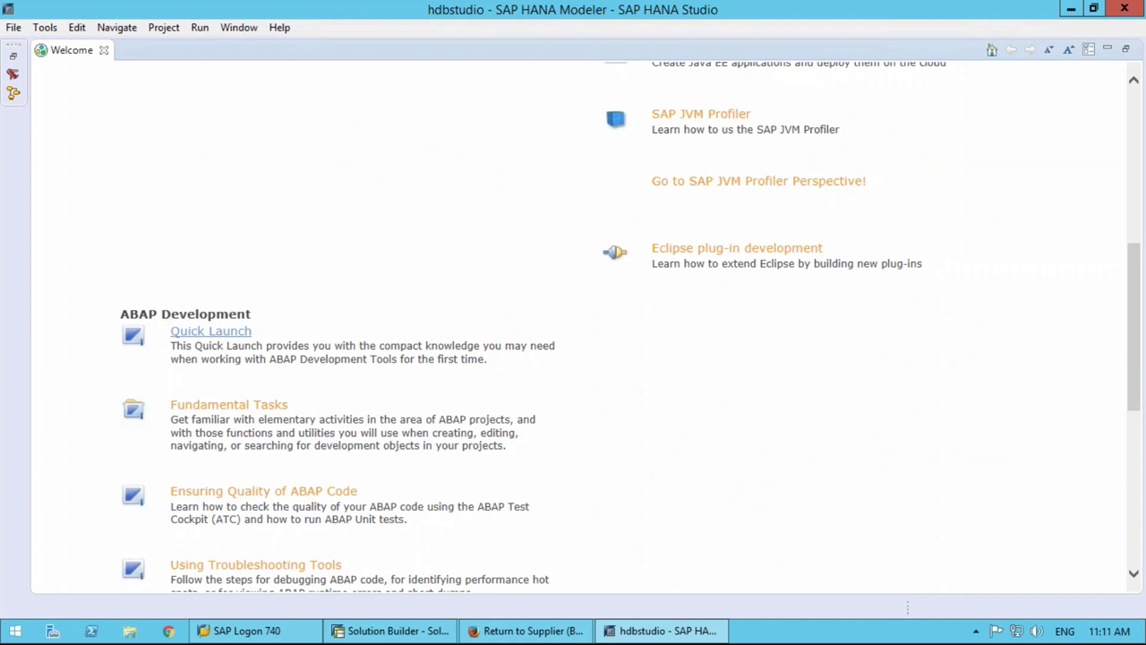
left_click(211, 331)
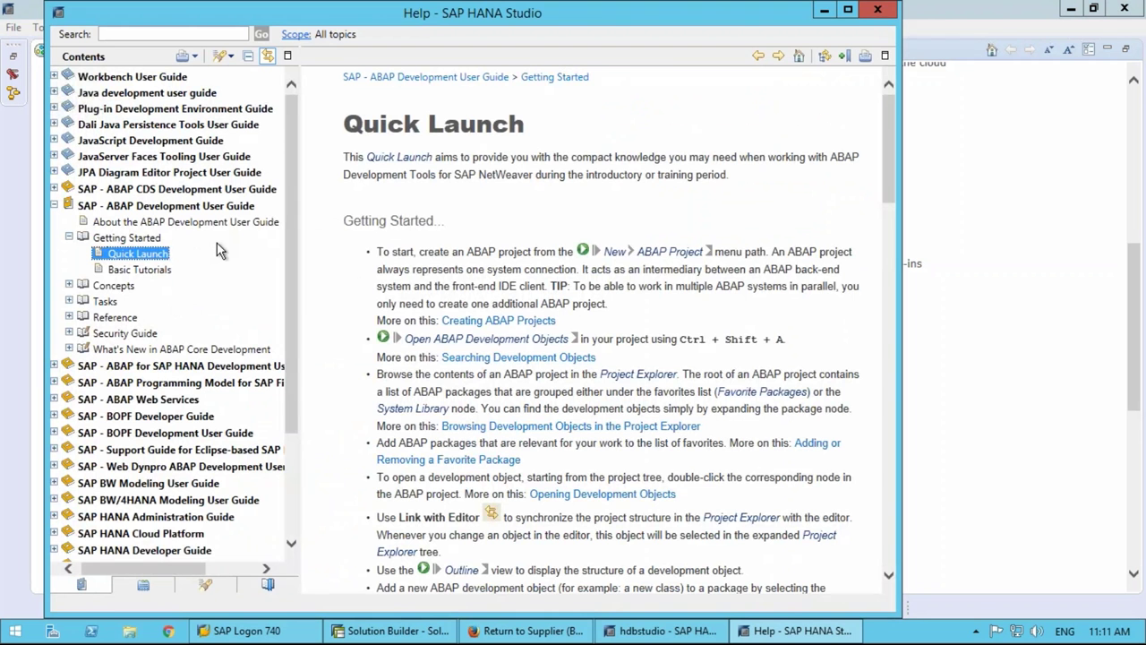
left_click(880, 12)
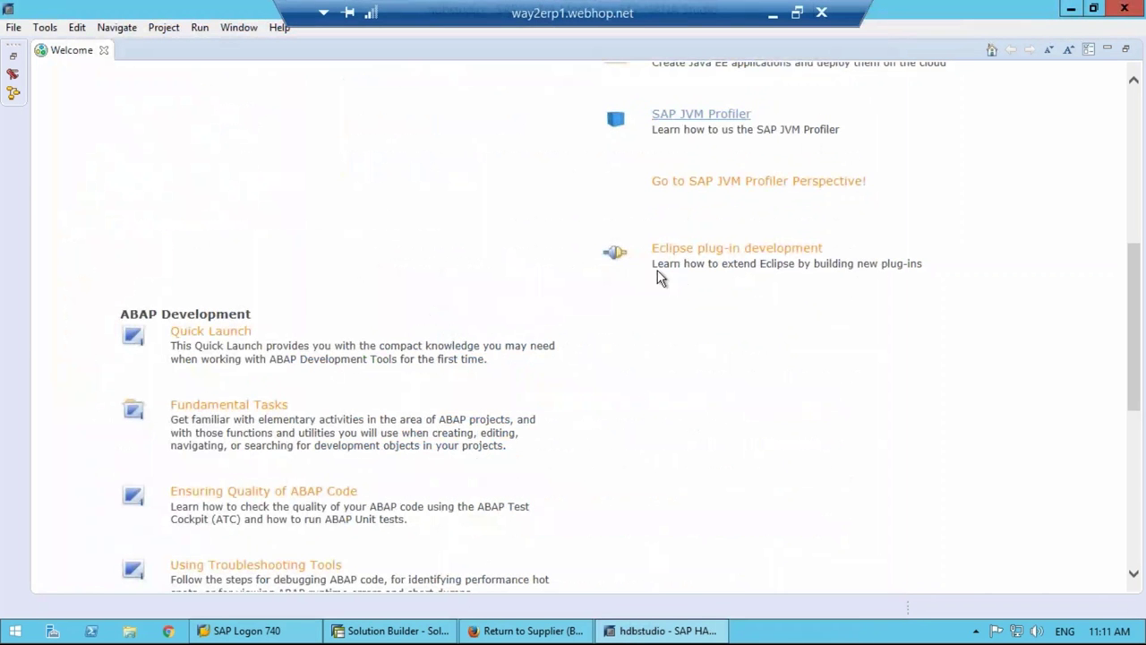
Open the Modeler from the Welcome page and expand system HDB's Catalog down to the Tables of schema SAPABAP1
scroll(552, 330, "up", 3)
scroll(545, 327, "up", 5)
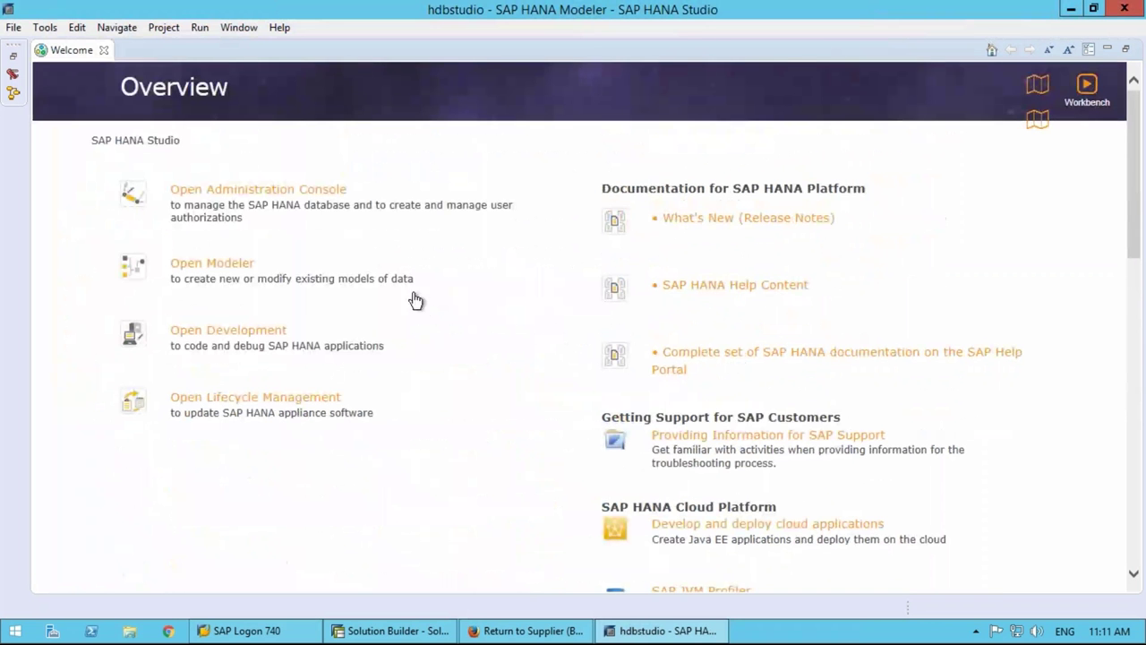
left_click(215, 265)
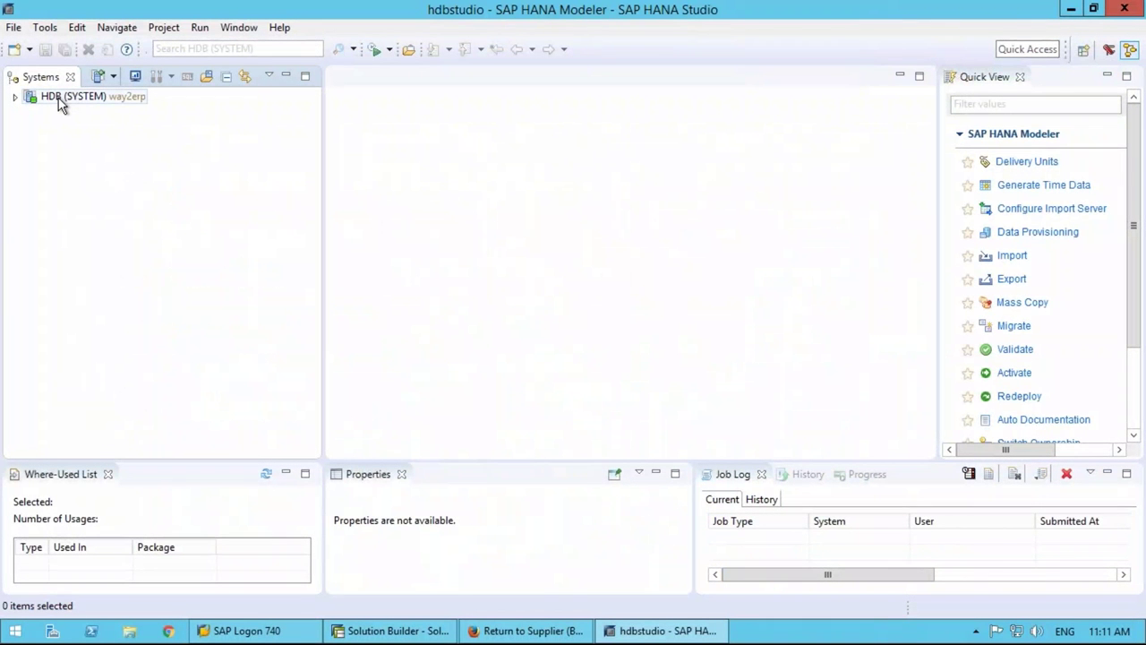
mouse_move(61, 104)
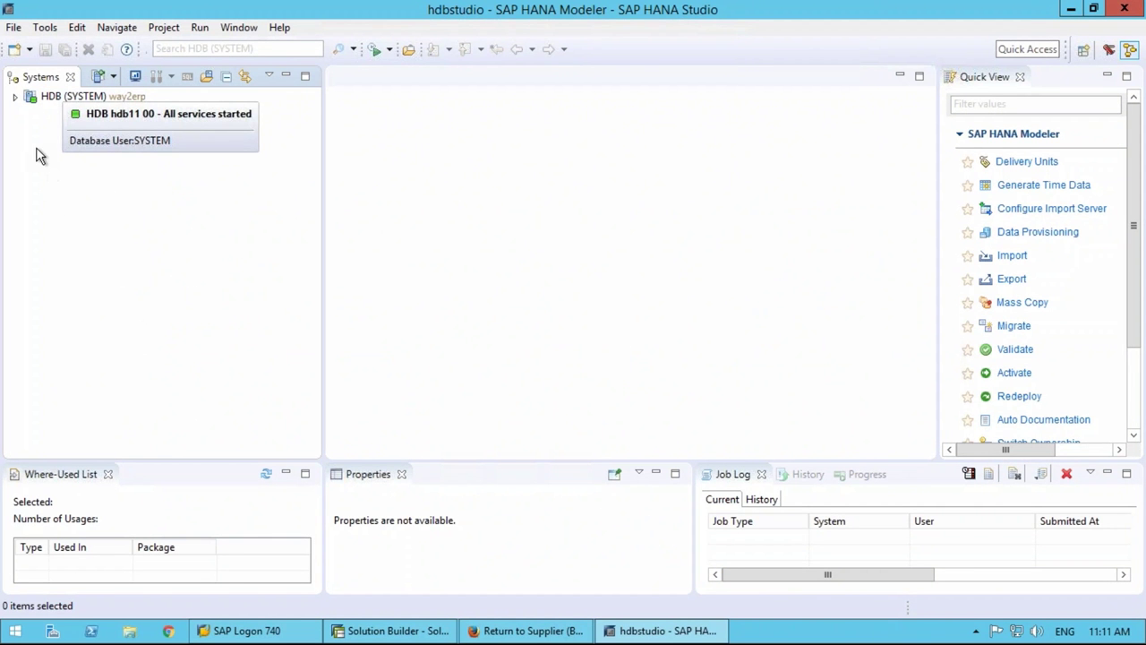
left_click(14, 98)
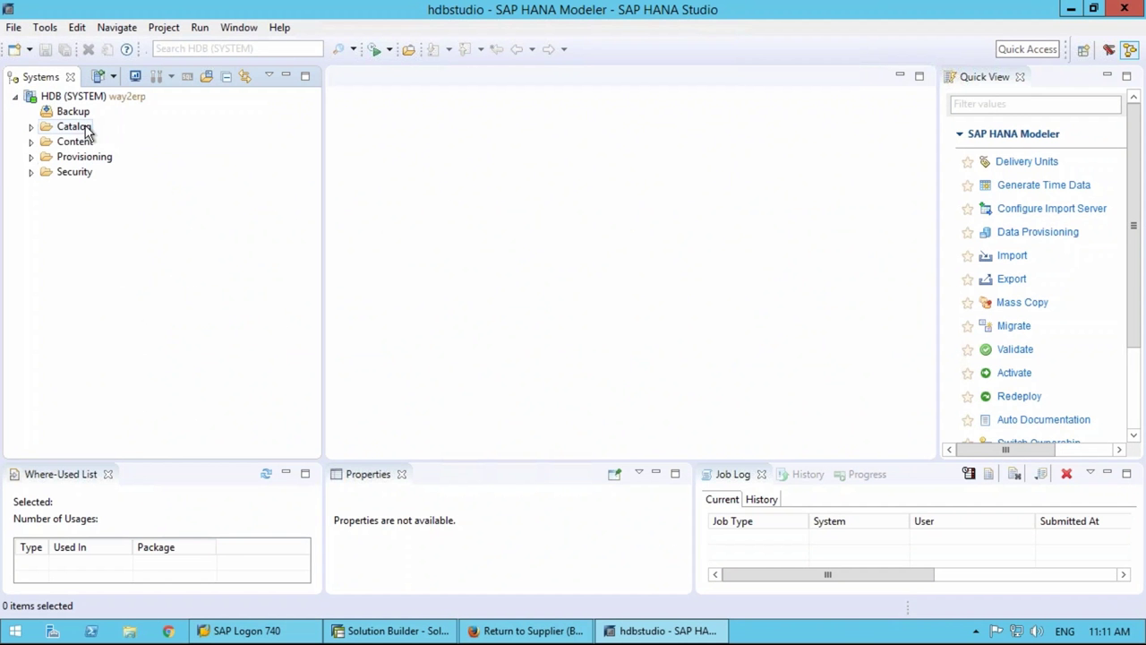
left_click(30, 128)
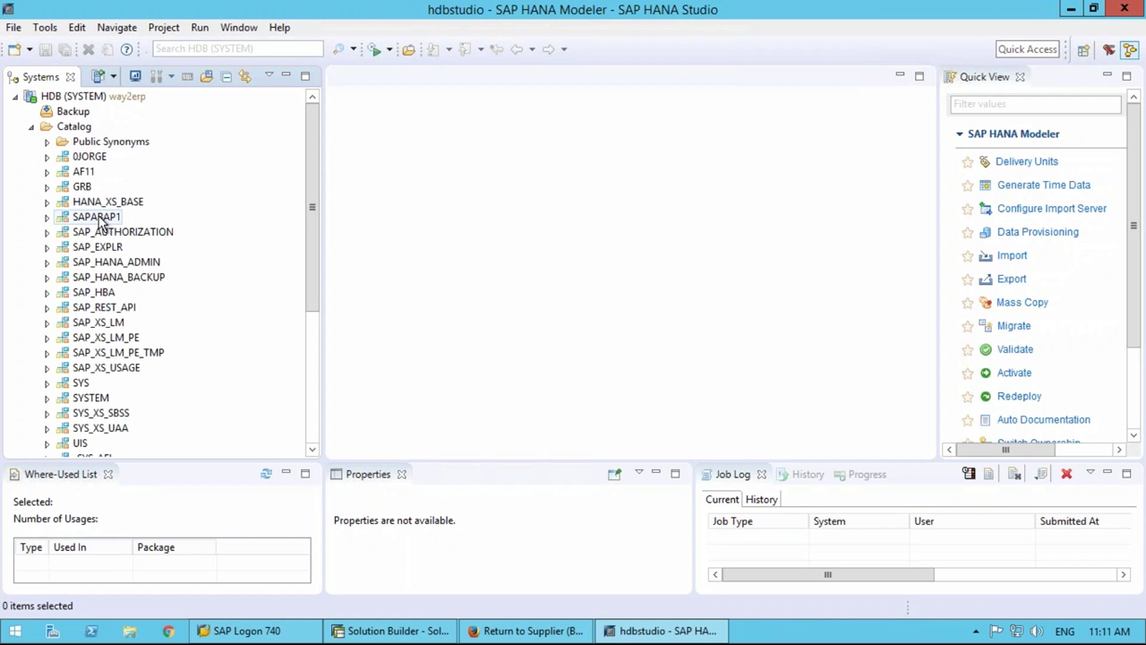
left_click(47, 217)
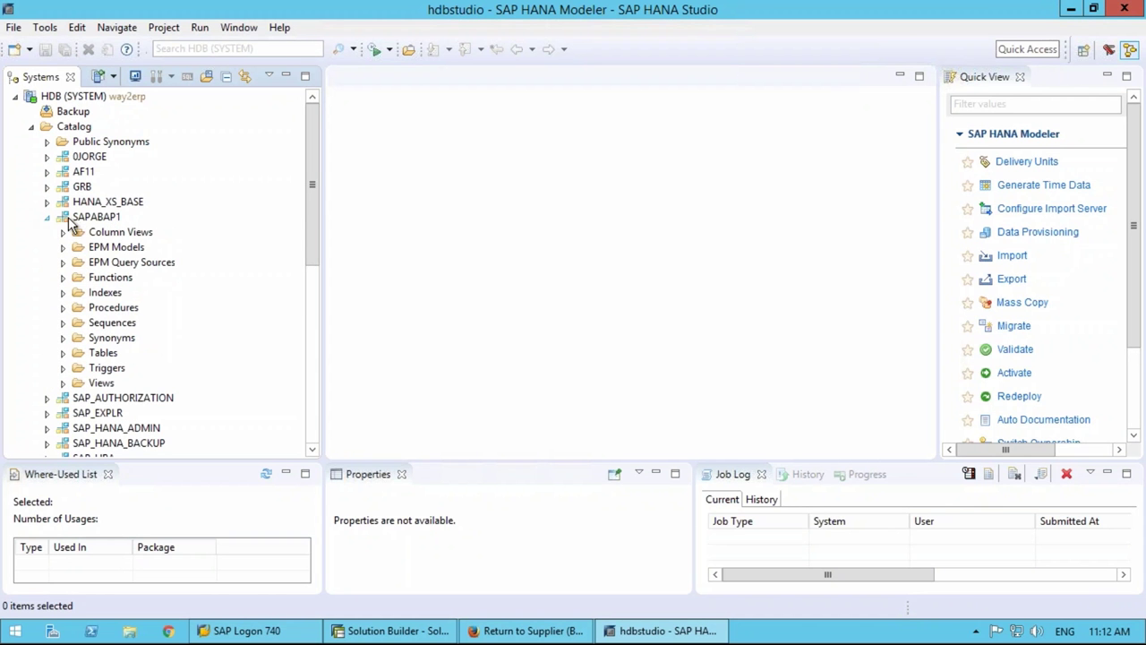
left_click(63, 353)
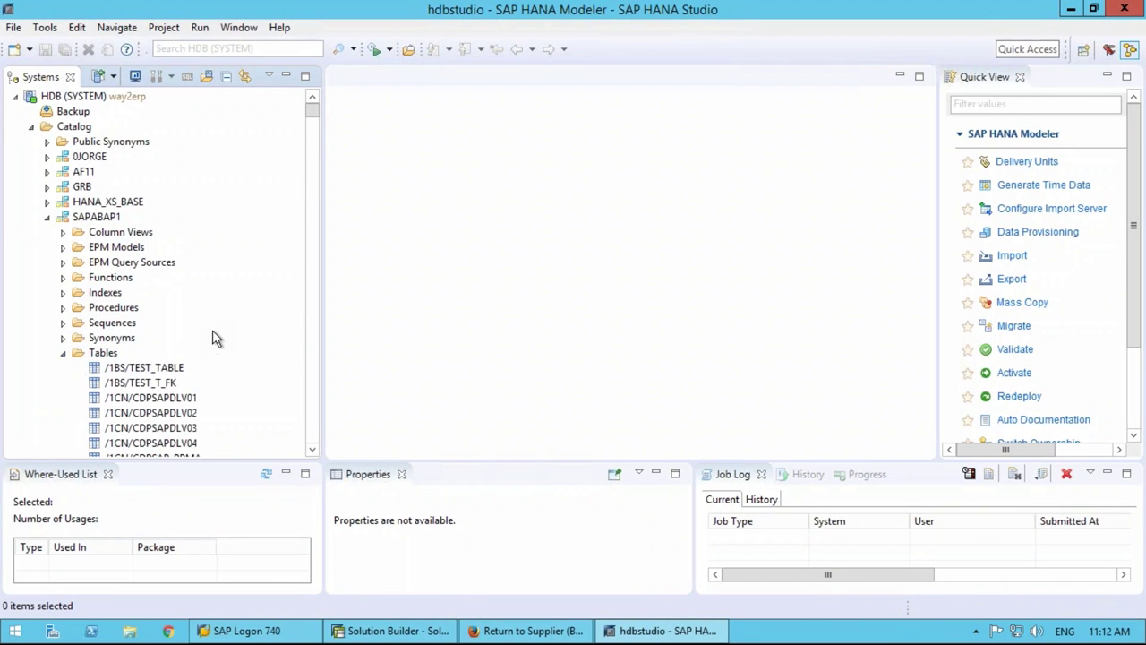
Search for table "mara" using Find Table on the Tables folder of schema SAPABAP1
scroll(212, 333, "down", 3)
scroll(212, 330, "up", 2)
left_click(104, 308)
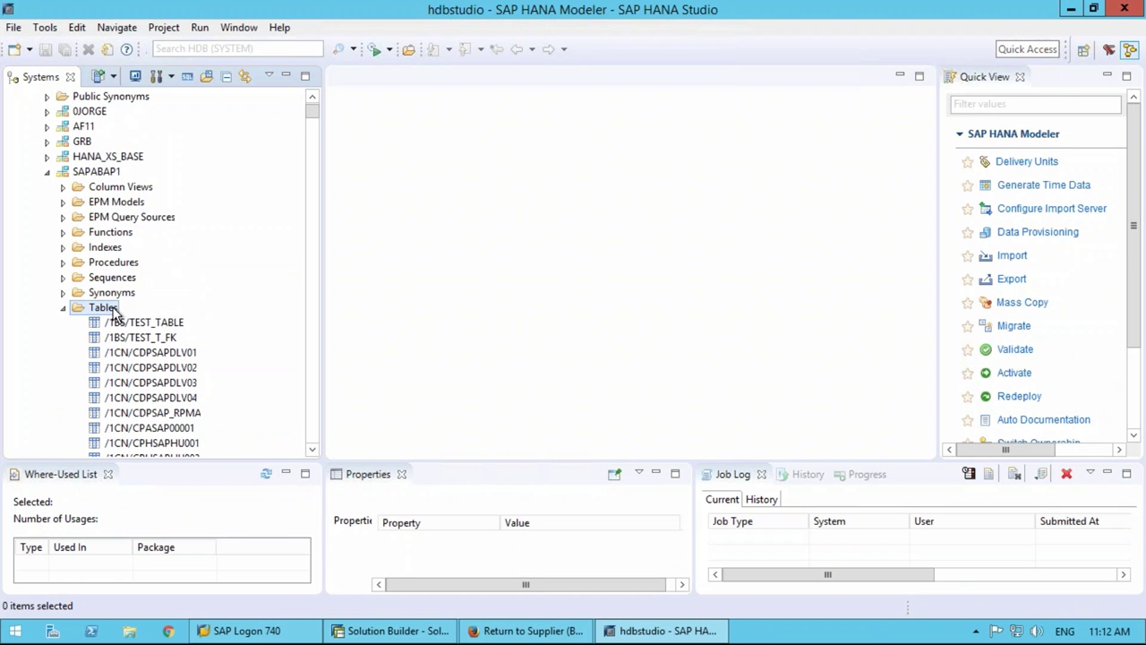
right_click(115, 314)
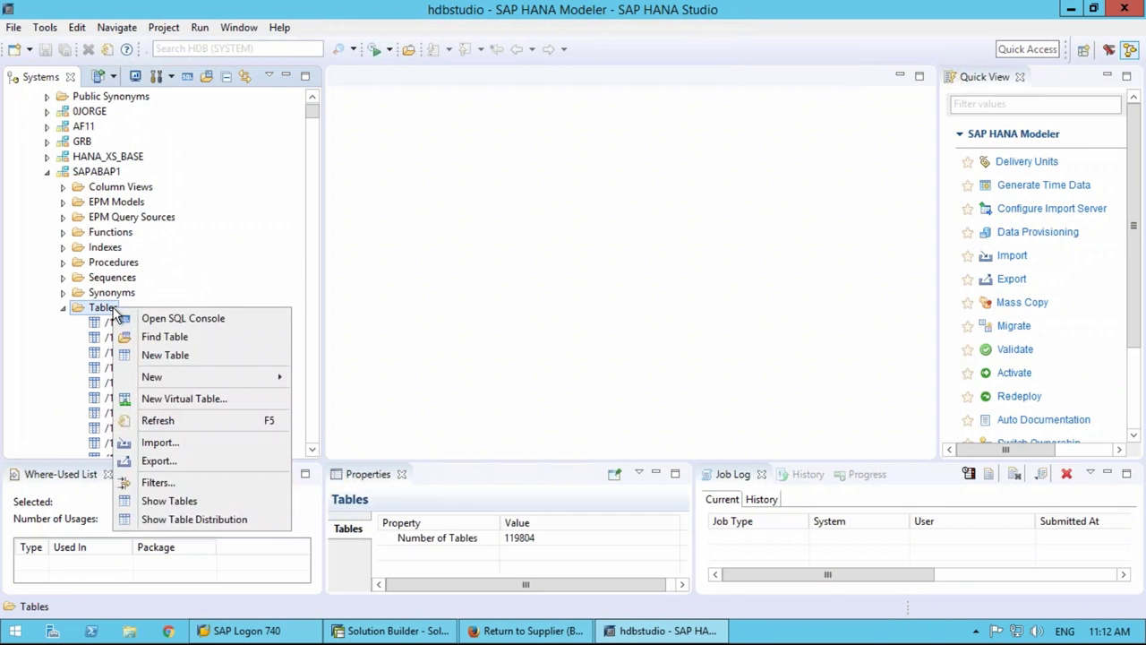
left_click(149, 341)
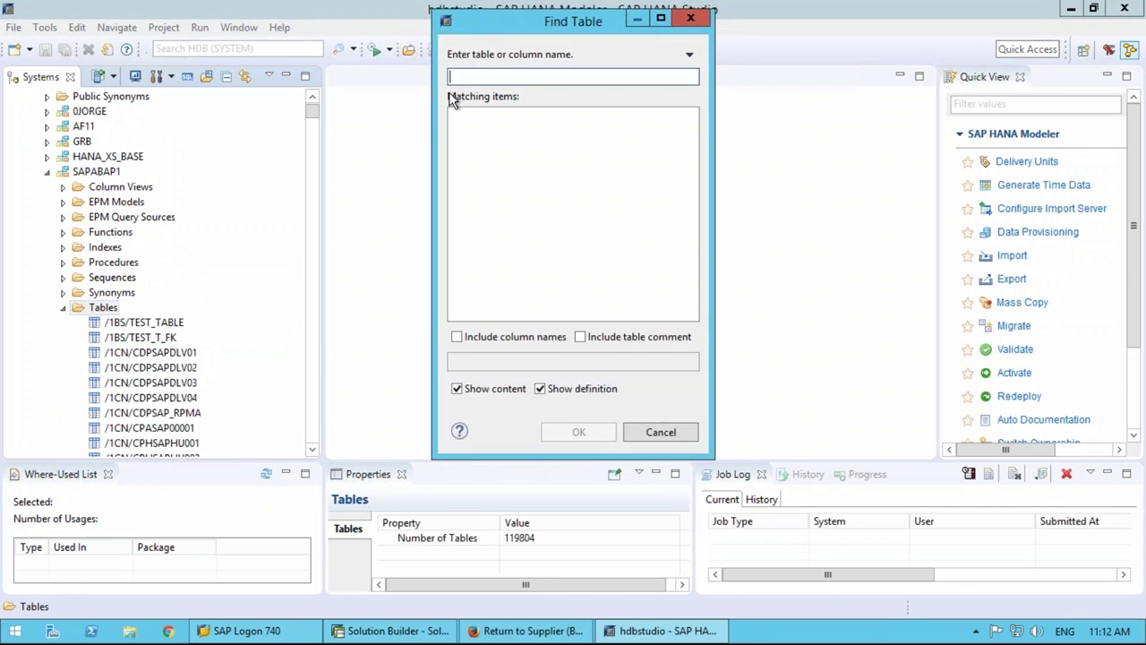
type("mara")
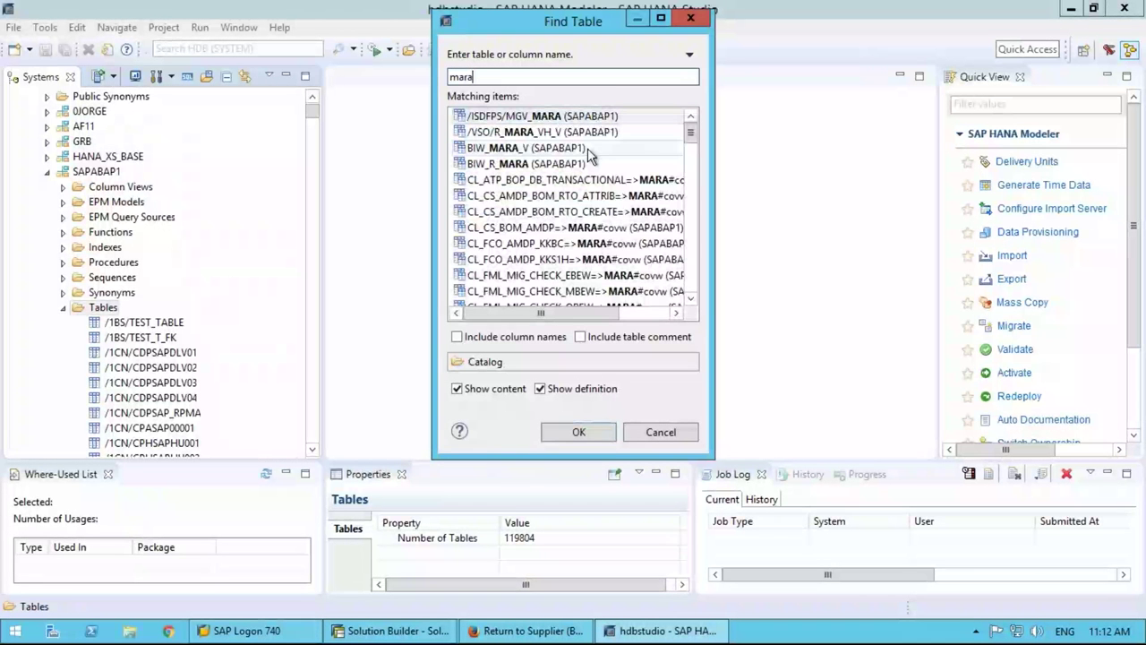
Open MARA (SAPABAP1) from the matching items with its content and definition, and display its runtime information
left_click(691, 304)
left_click(691, 305)
left_click(691, 304)
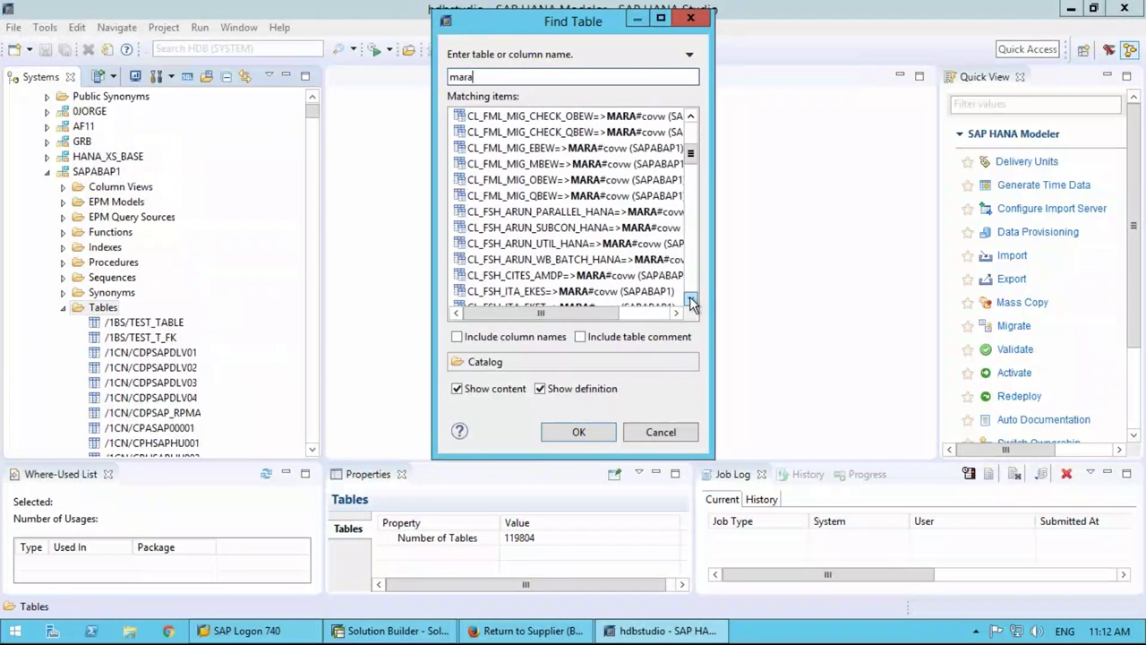
left_click(691, 304)
left_click(691, 305)
left_click(691, 305)
left_click(691, 305)
left_click(690, 305)
left_click(690, 304)
left_click(691, 305)
left_click(691, 305)
left_click(691, 304)
left_click(691, 305)
left_click(690, 304)
left_click(691, 305)
left_click(691, 305)
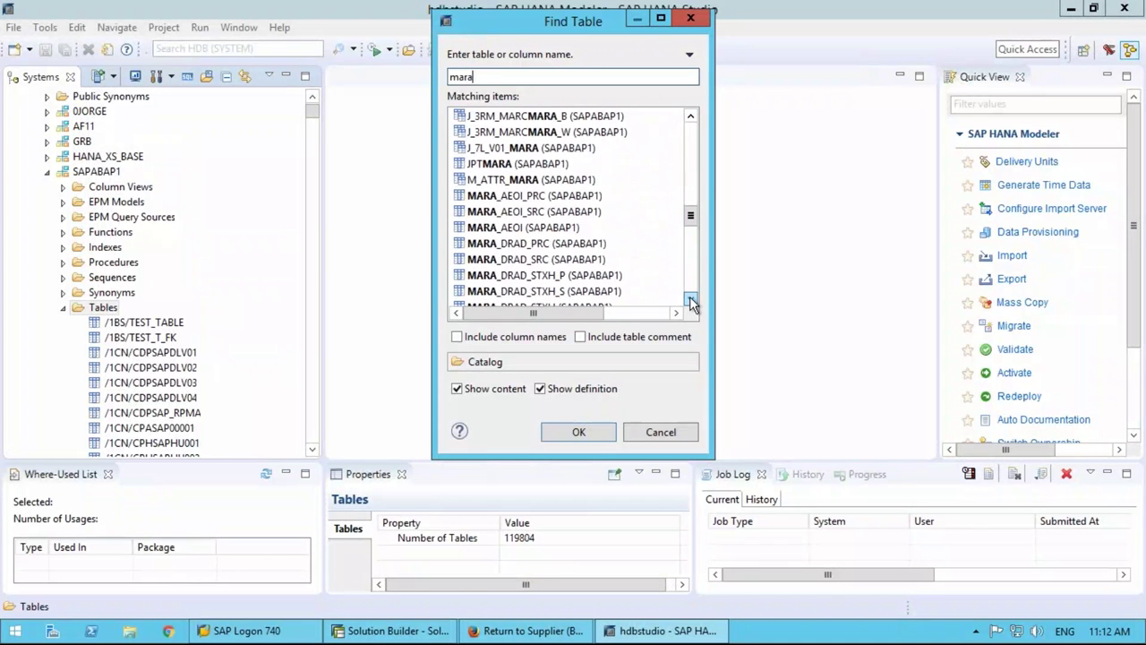
left_click(691, 304)
left_click(691, 305)
left_click(691, 304)
left_click(691, 304)
left_click(691, 304)
left_click(691, 305)
left_click(691, 304)
left_click(690, 305)
left_click(691, 304)
left_click(691, 304)
left_click(691, 305)
left_click(690, 304)
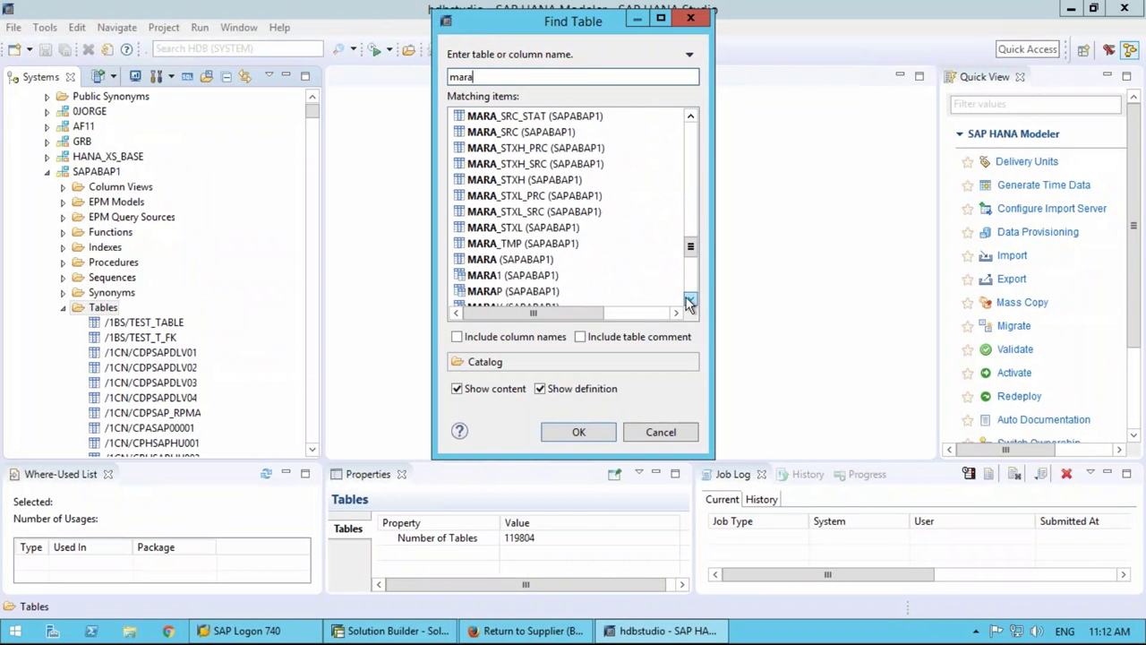
left_click(534, 261)
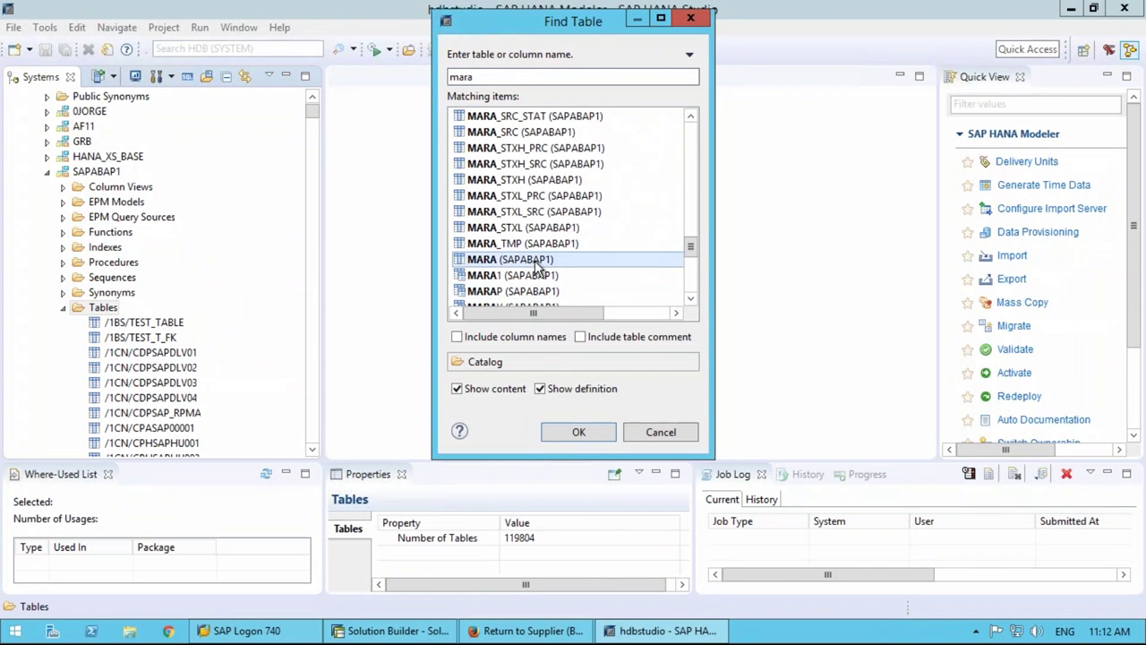
left_click(580, 430)
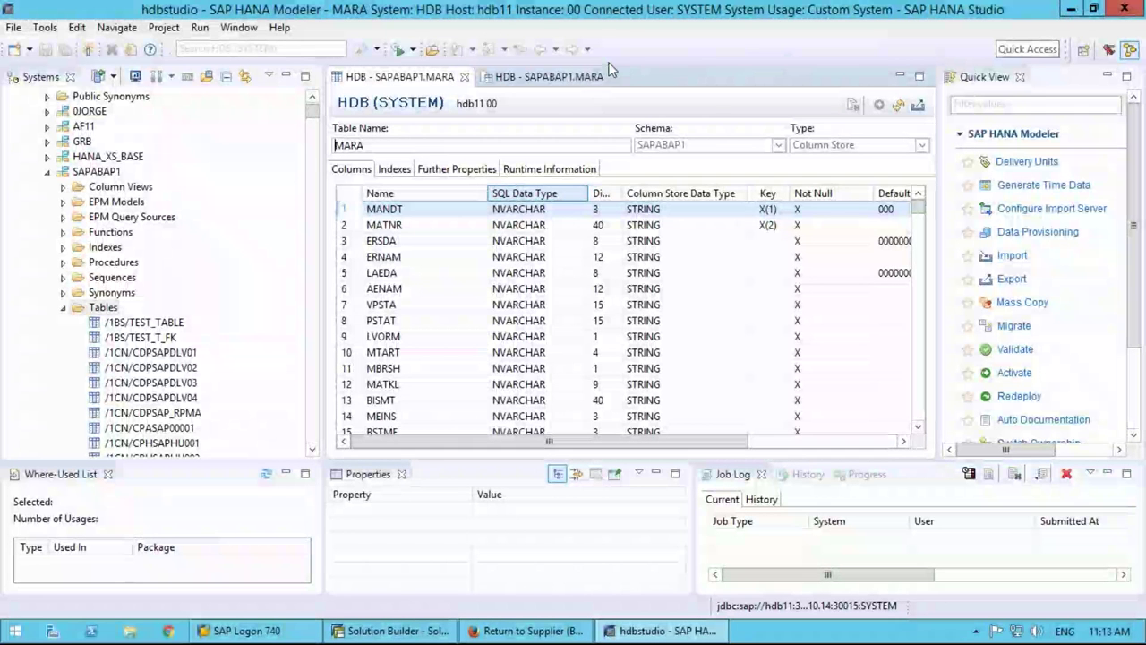
left_click(564, 169)
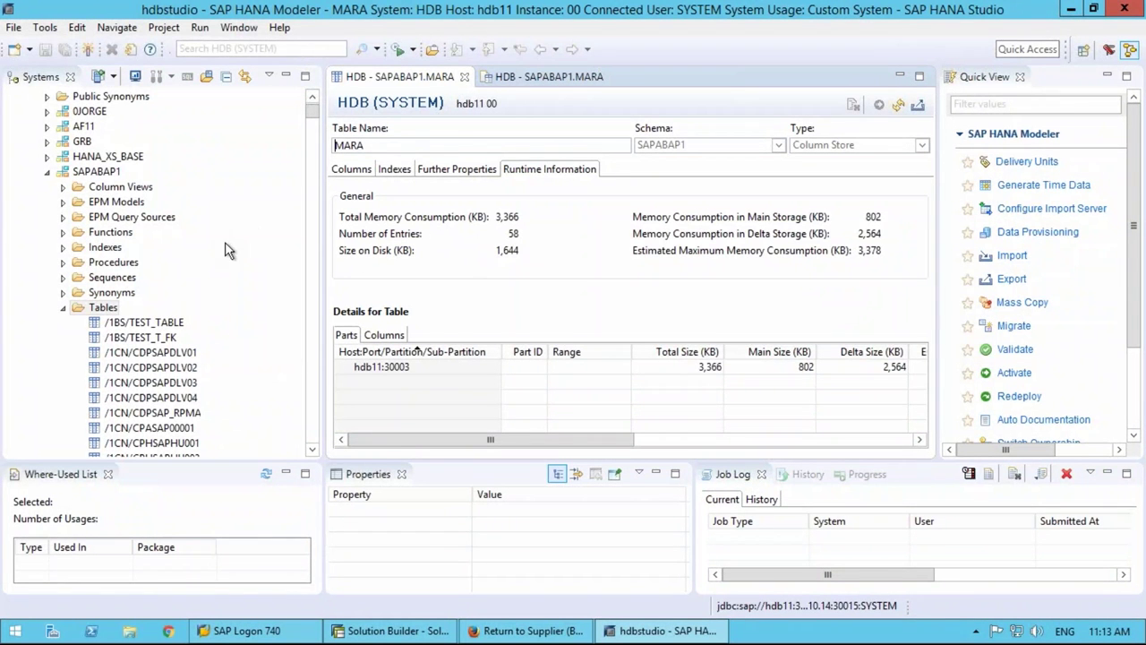
Collapse the SAPABAP1 and Catalog branches and expand package SV_PKG1 under Content to show its view folders
left_click(61, 308)
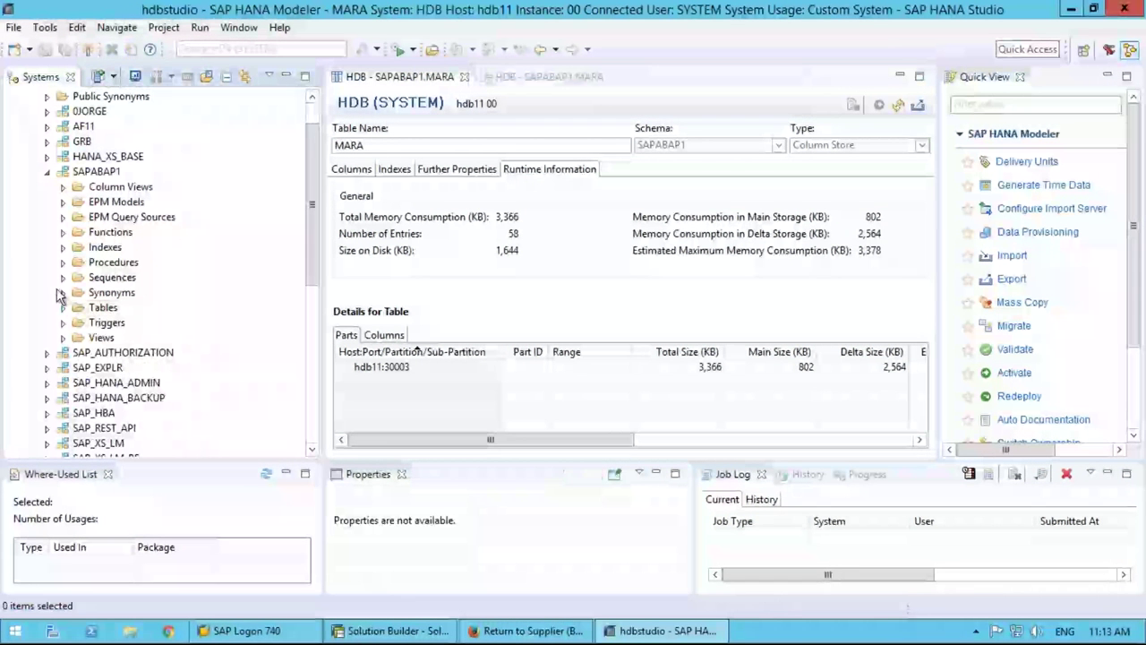
left_click(46, 171)
left_click_drag(307, 193, 314, 133)
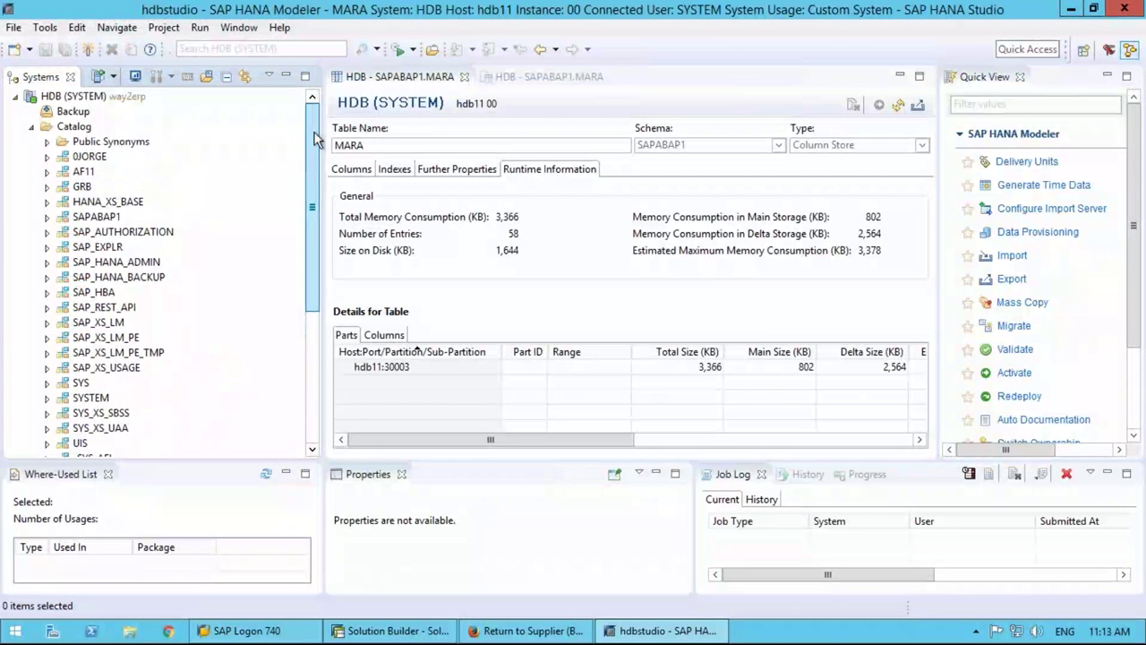
left_click(31, 126)
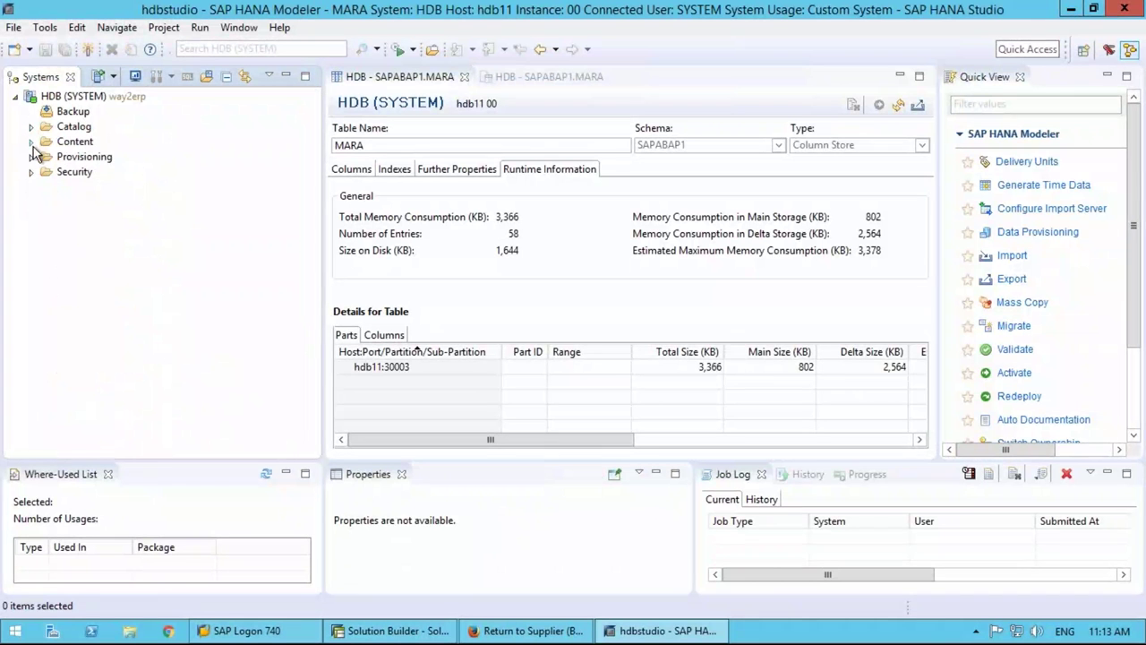
left_click(31, 142)
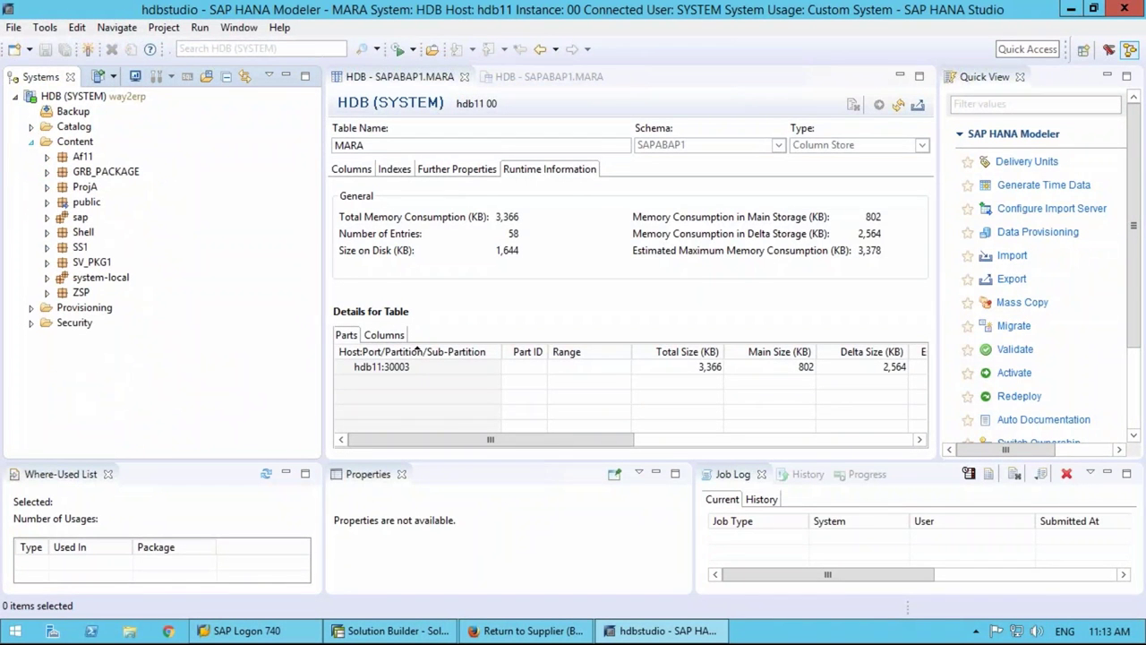
left_click(48, 263)
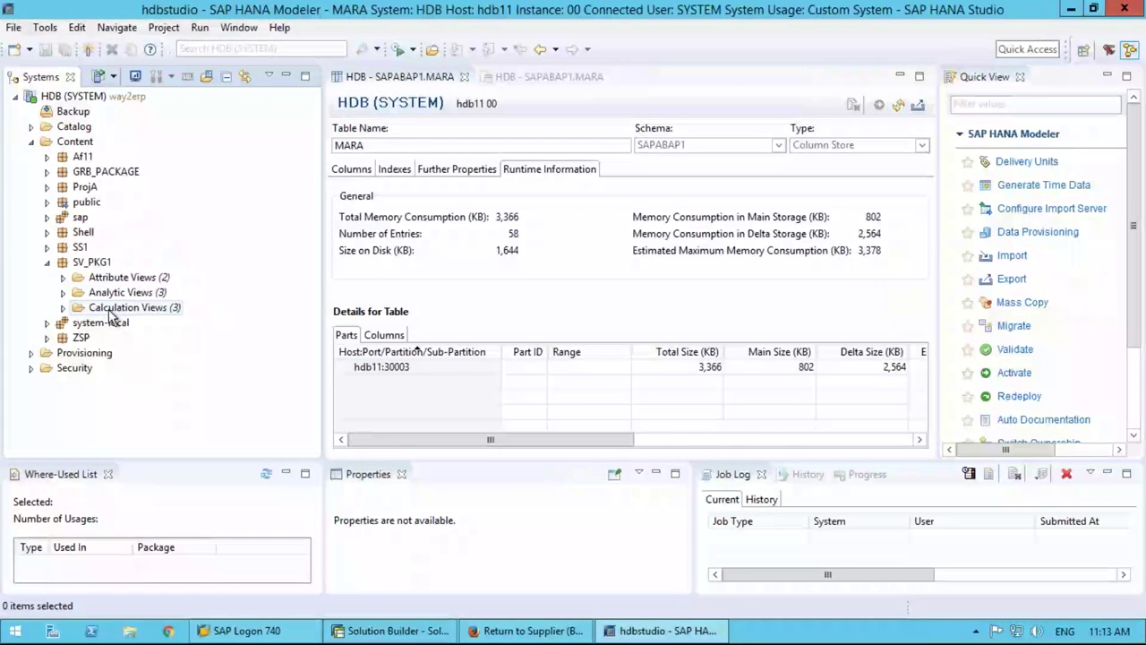
Open analytic view AN_SLS15 of package SV_PKG1 and inspect its Star Join between the Data Foundation and AT_CUST
left_click(63, 292)
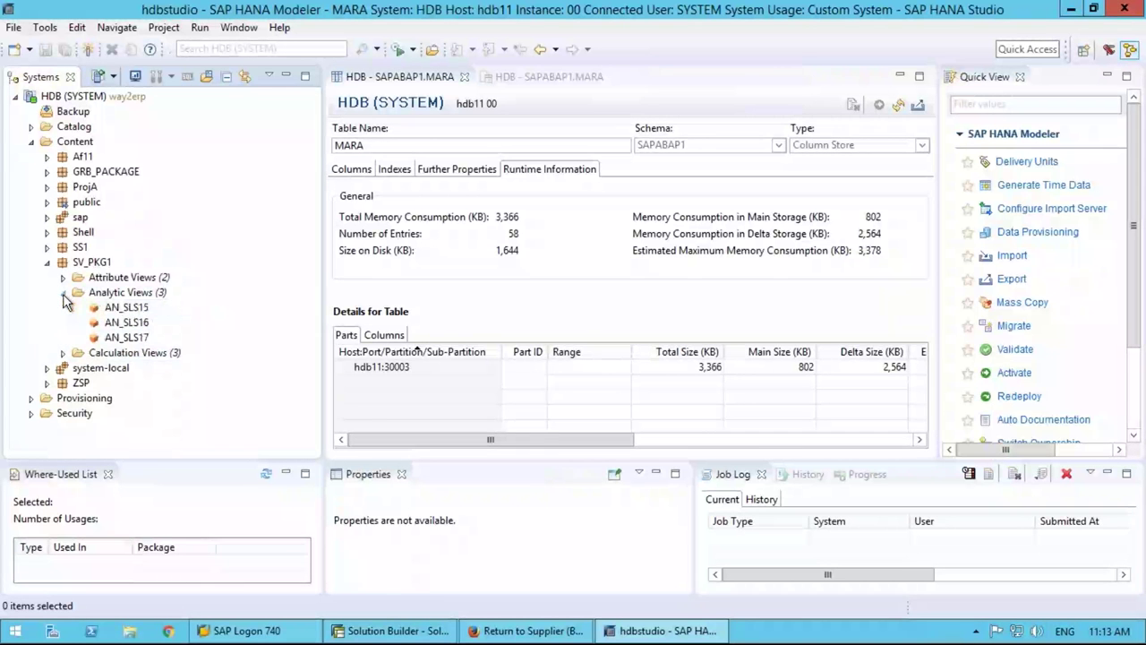
left_click(115, 308)
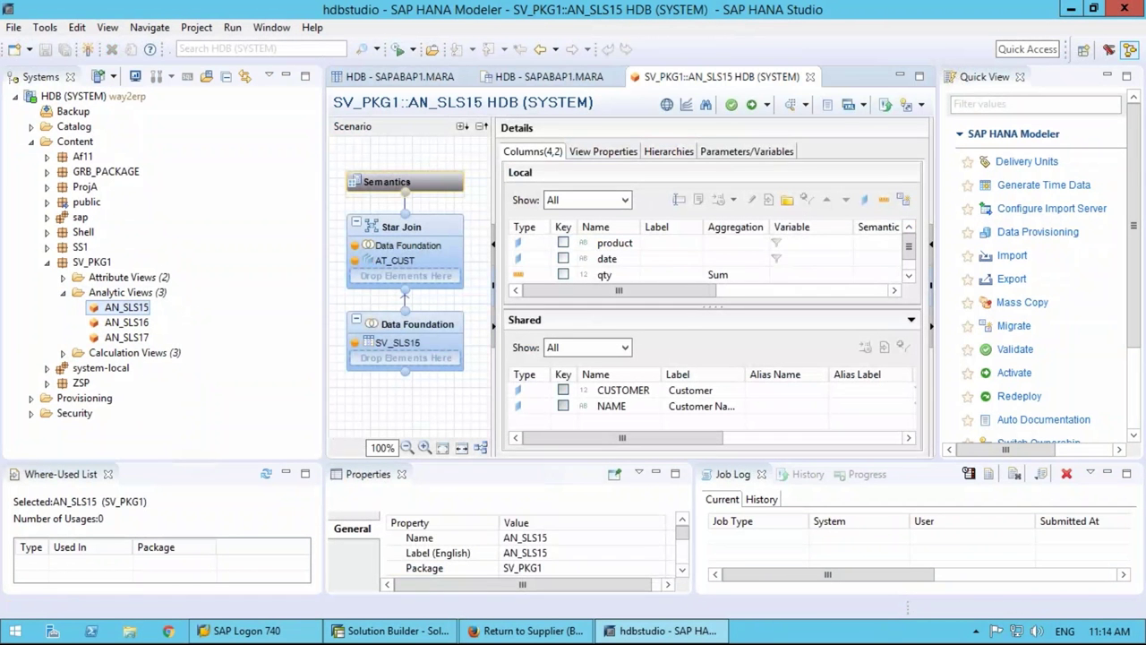
left_click(429, 225)
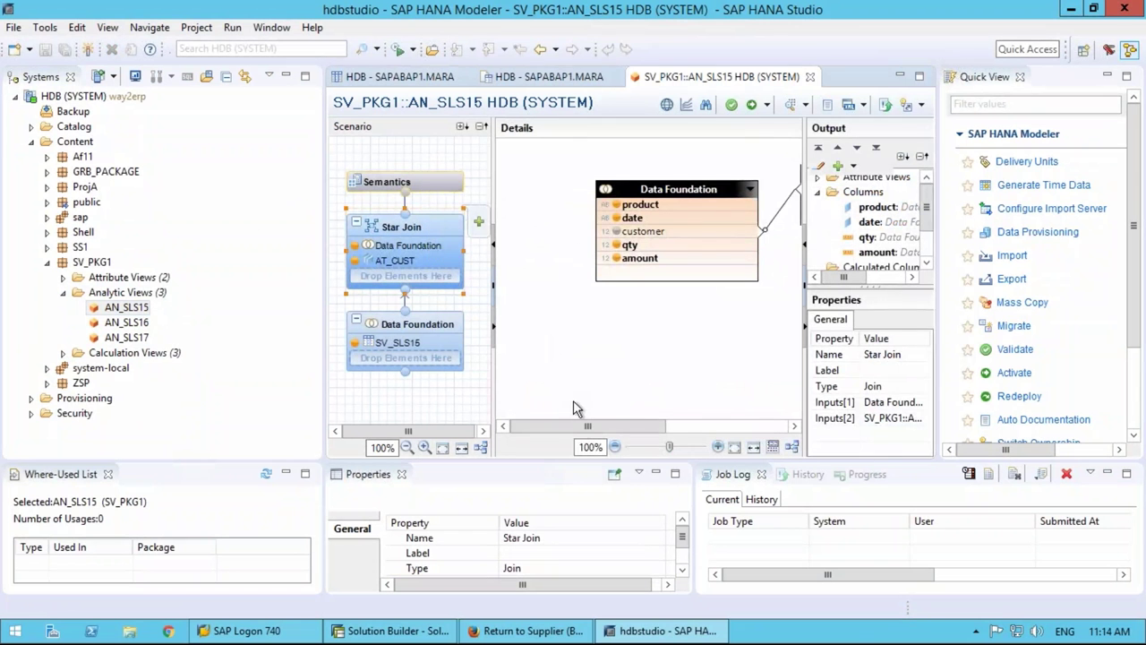
left_click_drag(579, 425, 630, 426)
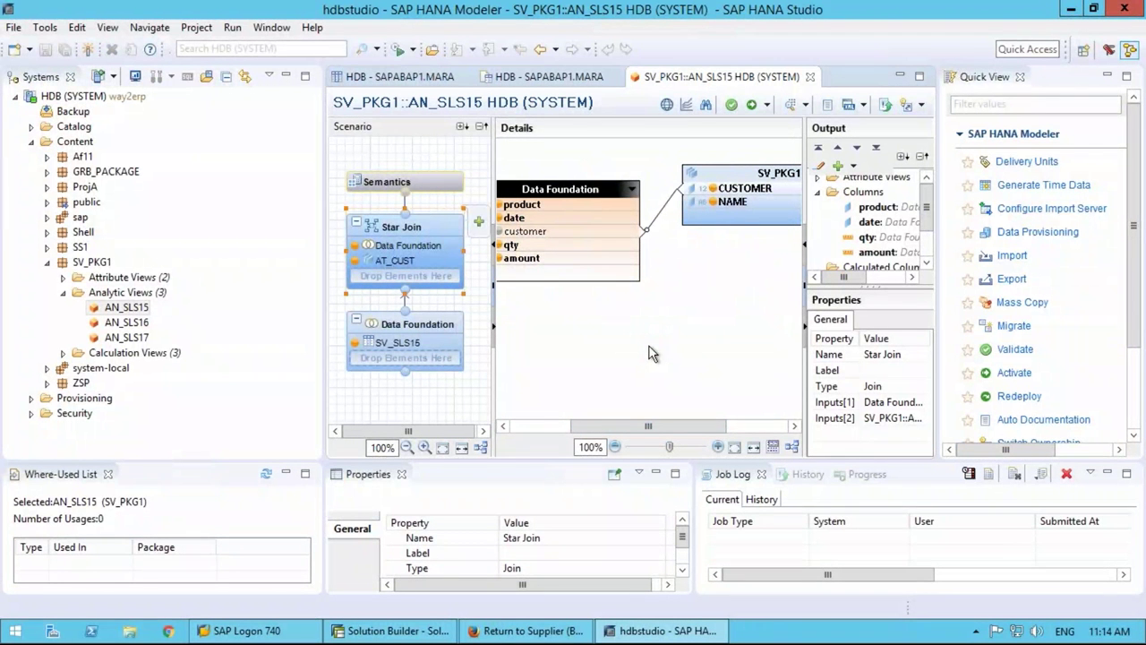
left_click_drag(598, 426, 574, 427)
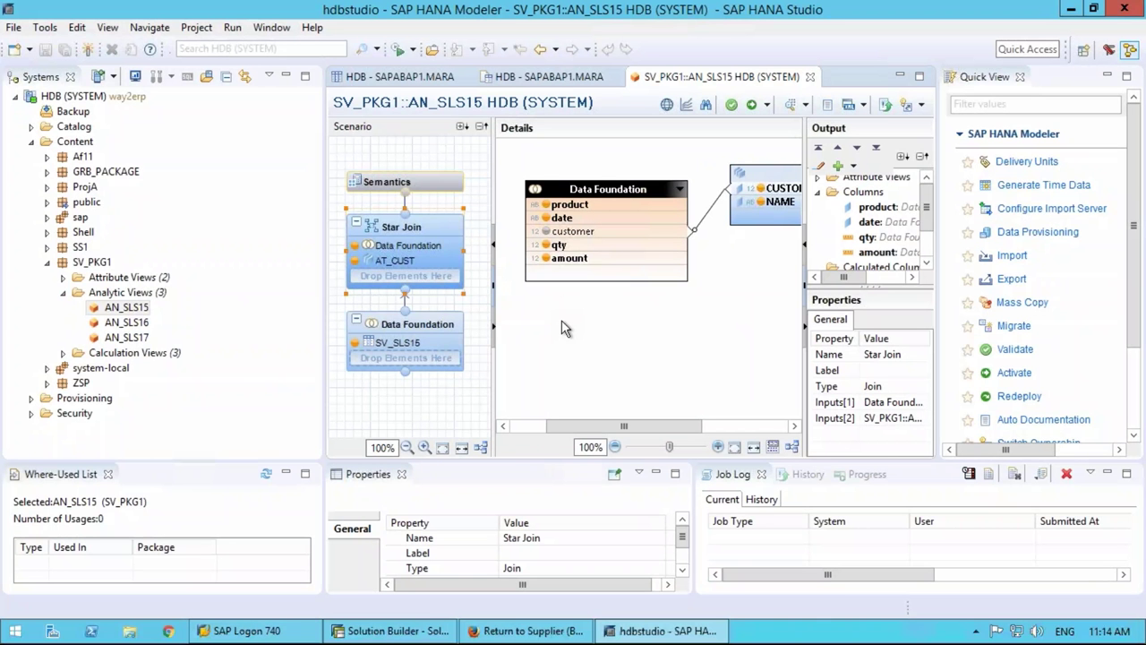
key("BackSpace")
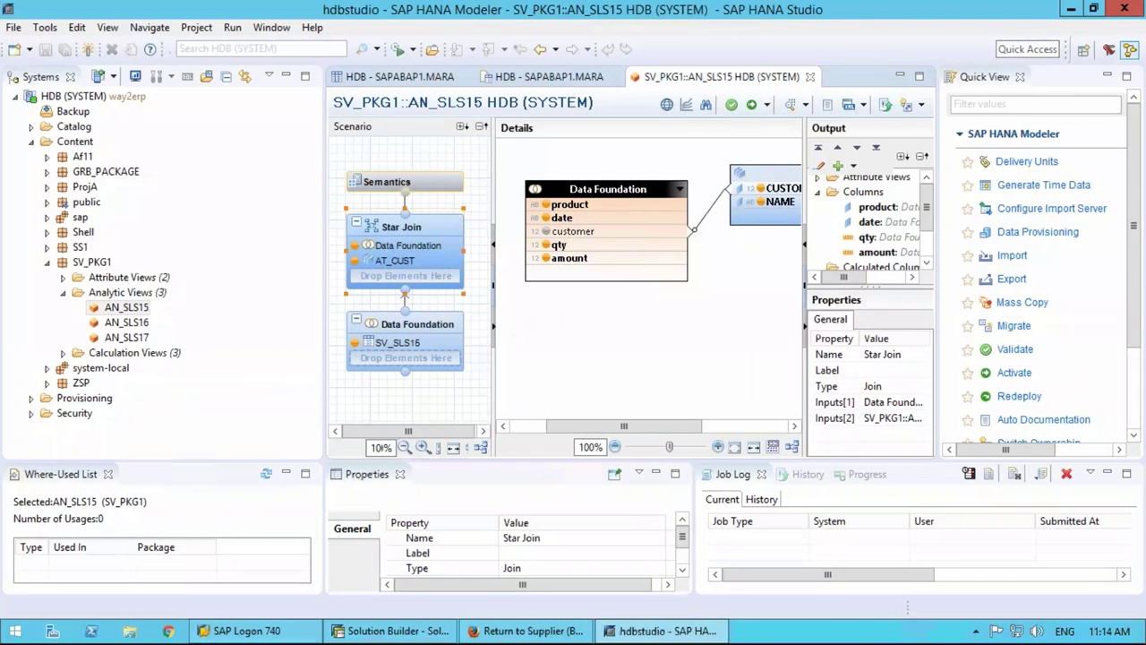
Expand the Calculation Views of package SV_PKG1 and open CA_SLS_15_16 with its scenario and columns
left_click(62, 353)
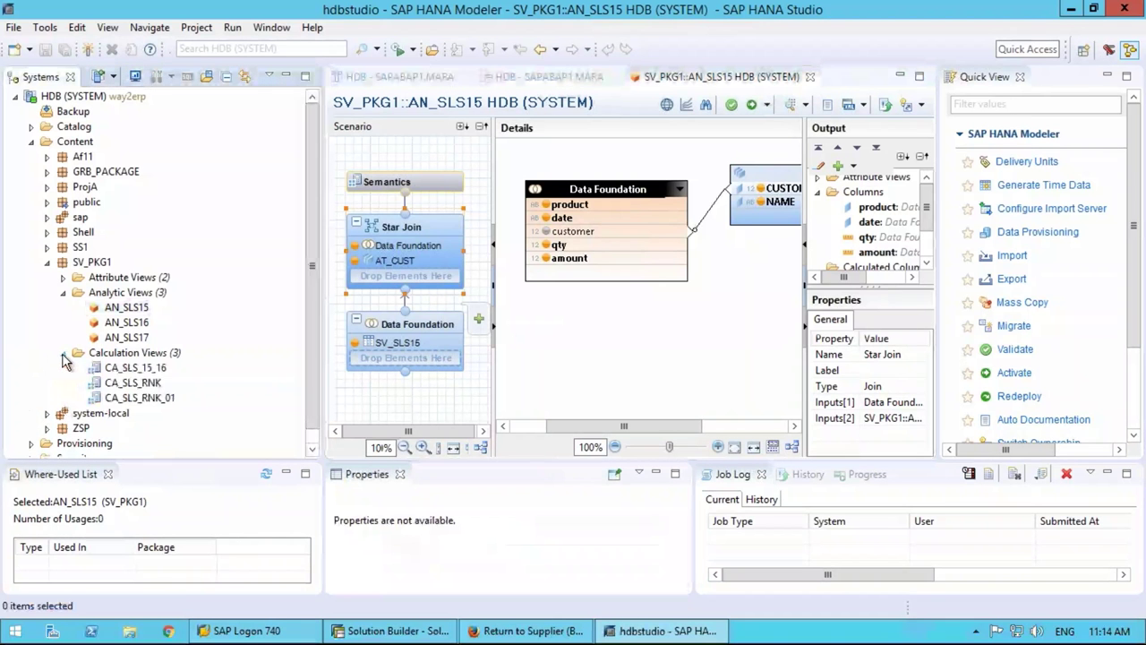
left_click(120, 371)
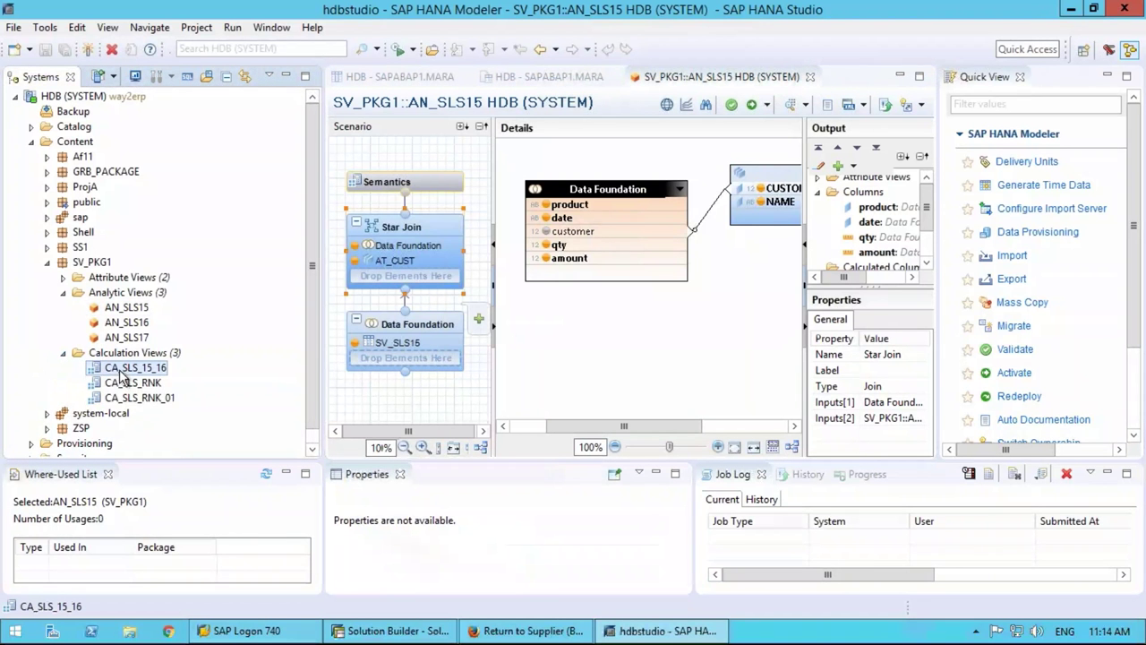
double_click(120, 371)
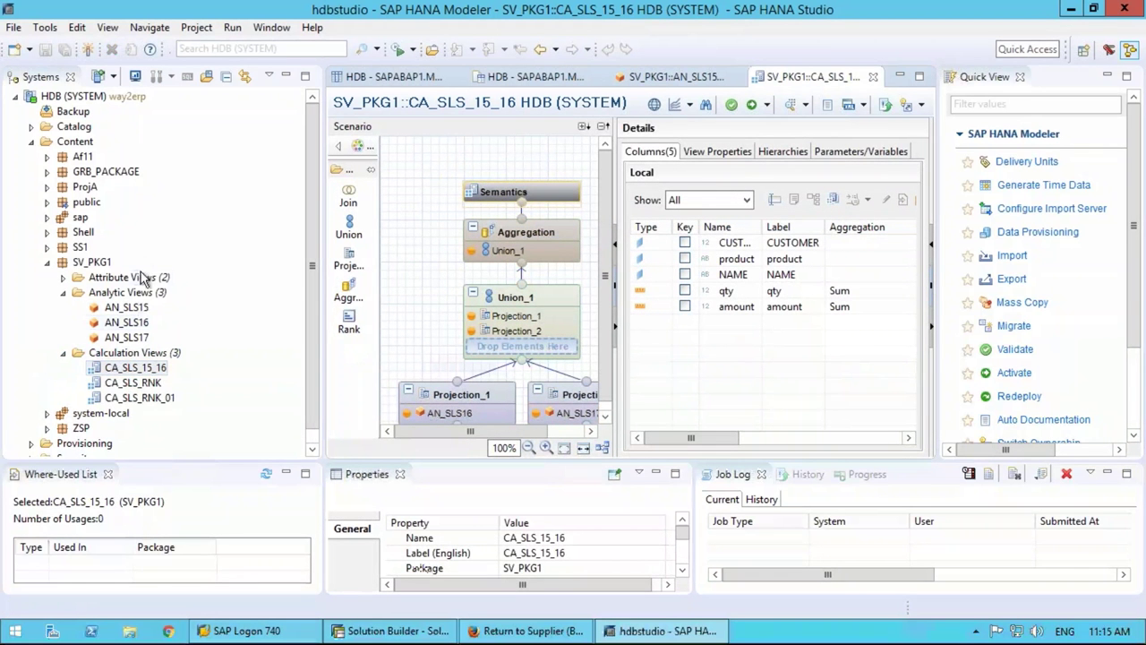
Run a data preview of calculation view CA_SLS_15_16 and display the distinct values of CUSTOMER and product
right_click(137, 370)
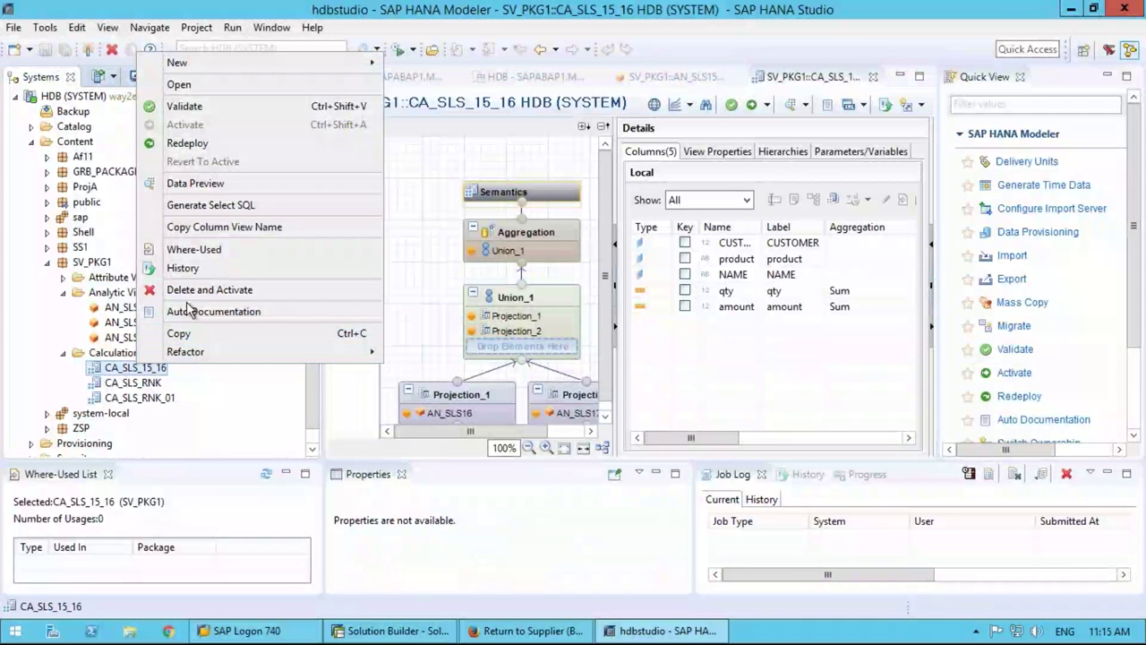
left_click(215, 192)
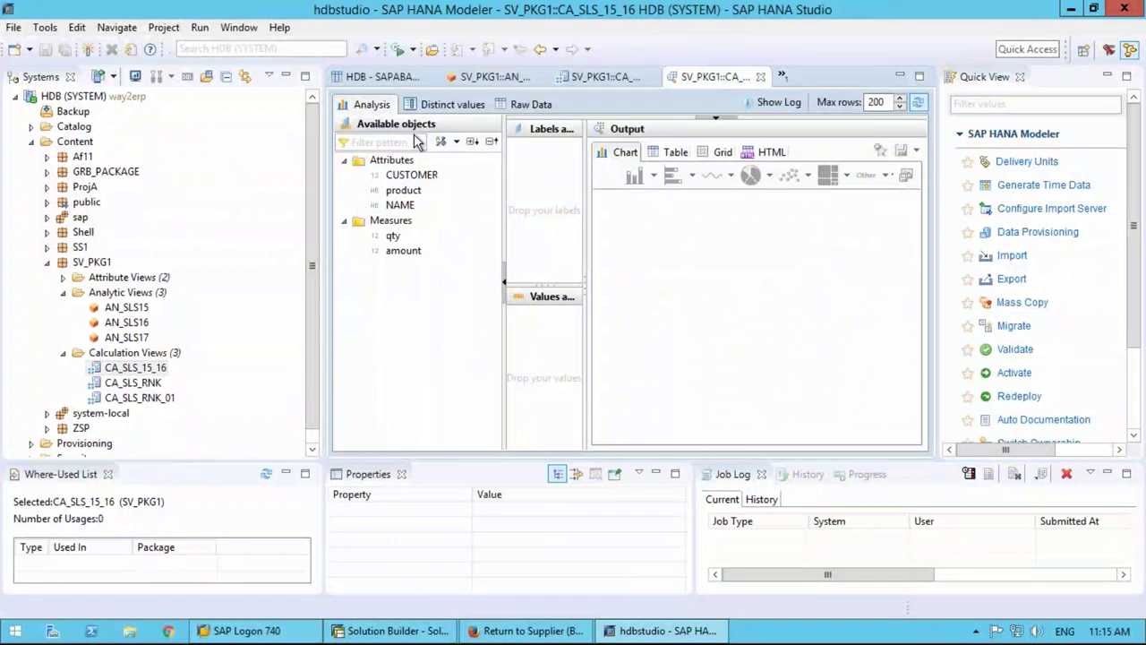
left_click_drag(399, 190, 455, 200)
left_click(439, 105)
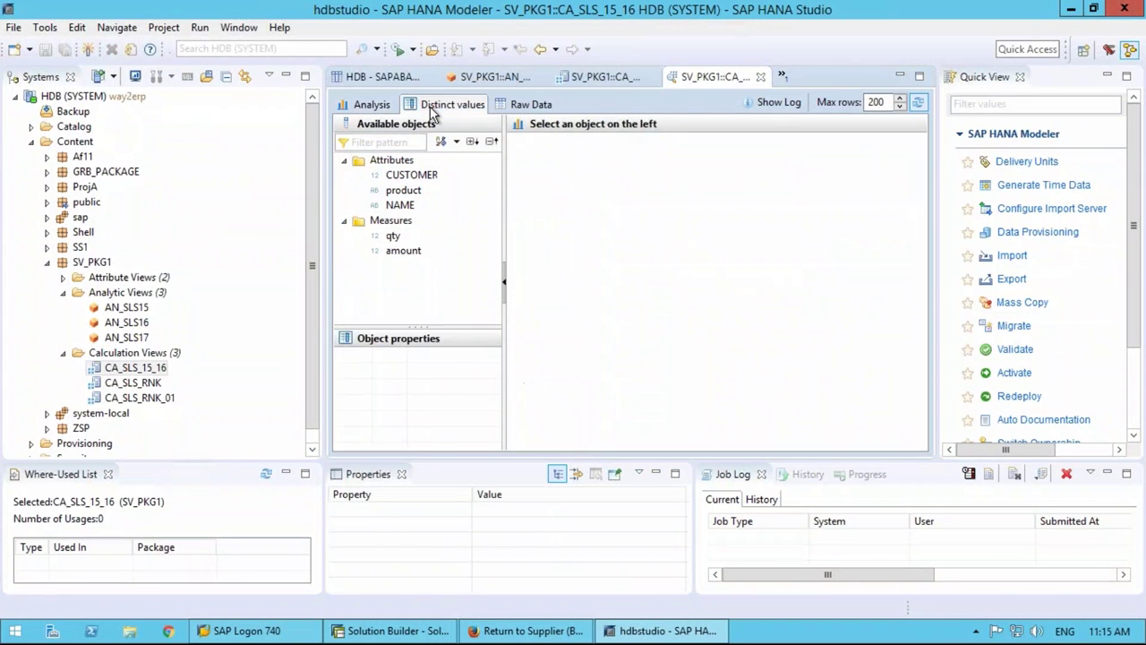
left_click(405, 177)
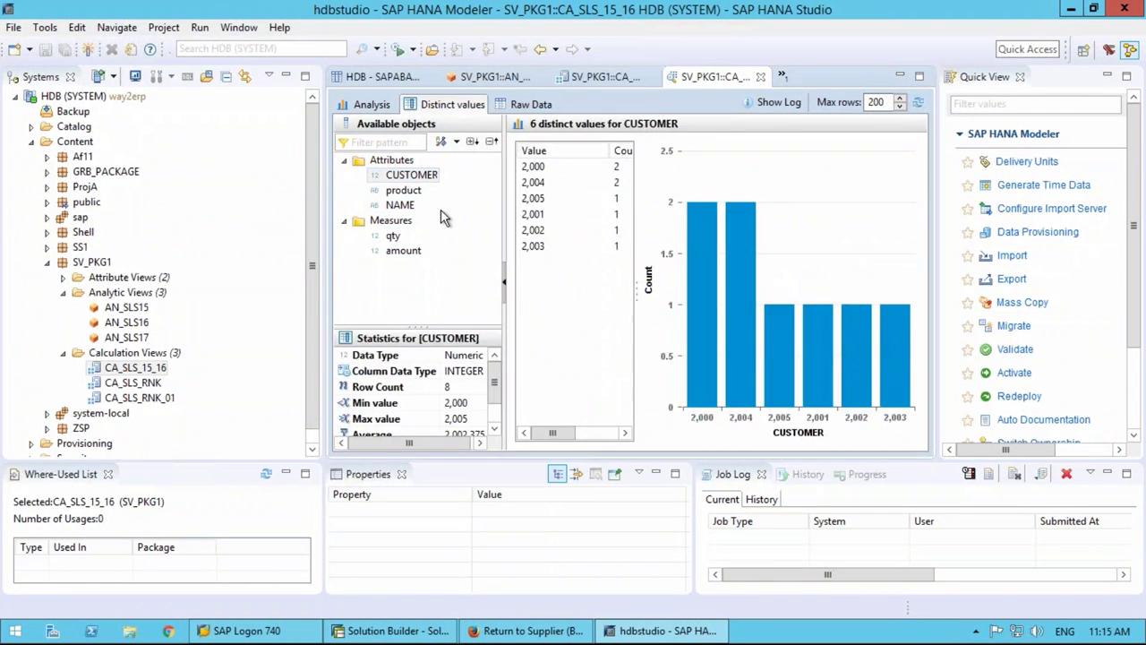
left_click(404, 191)
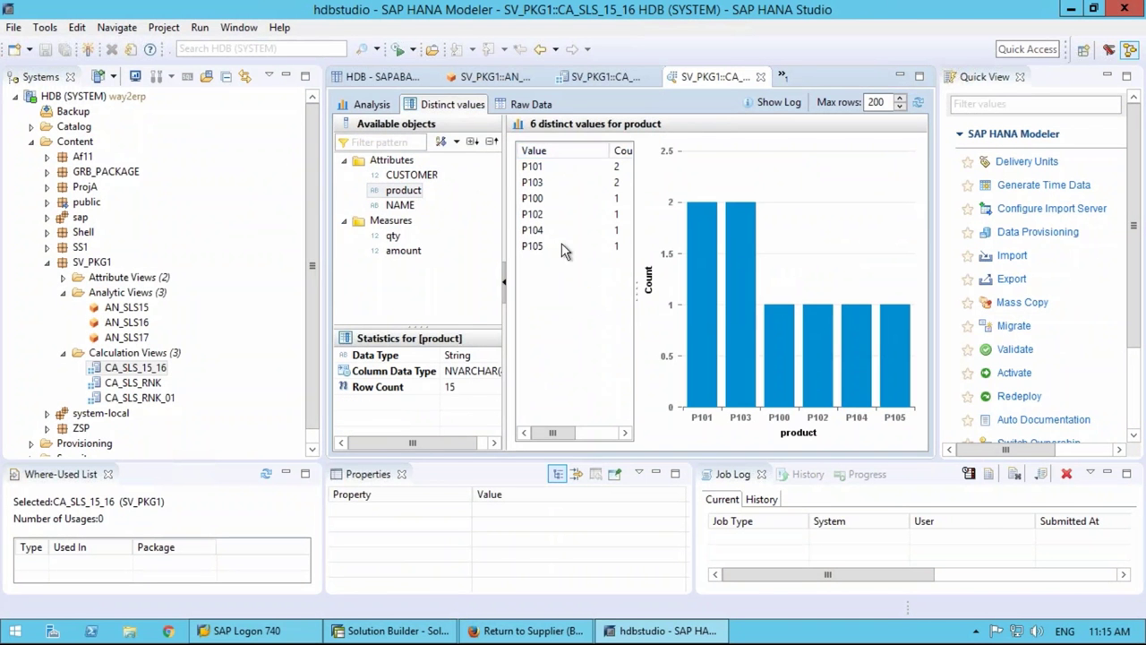
mouse_move(417, 199)
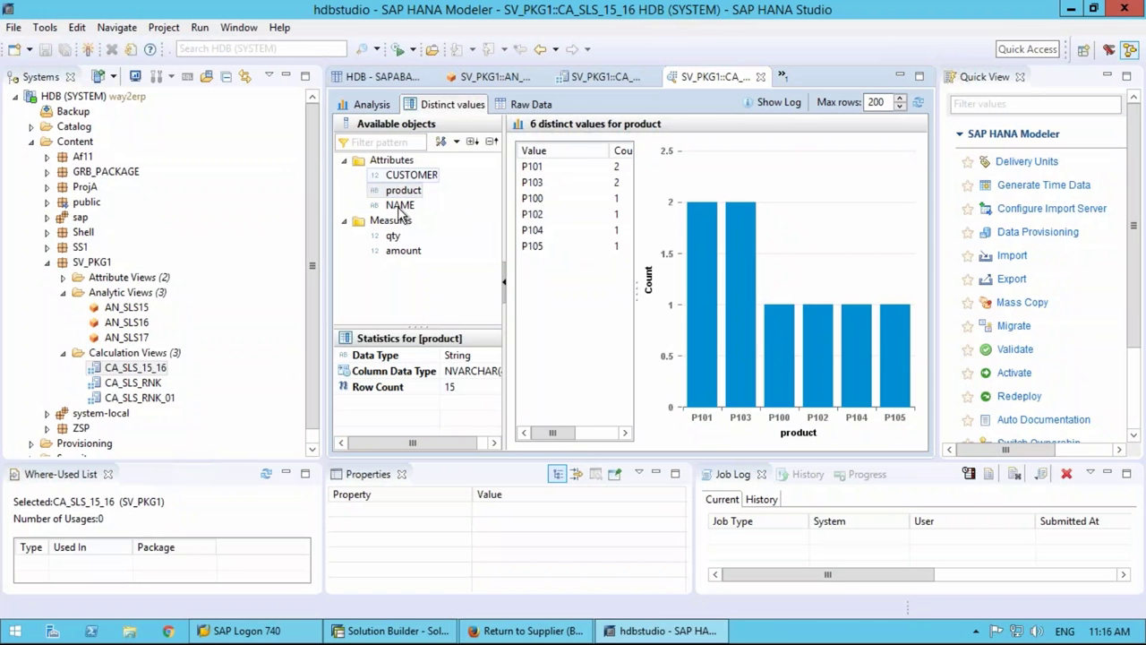
Build an analysis chart of the data preview with NAME on the labels axis and amount on the values axis
left_click(372, 105)
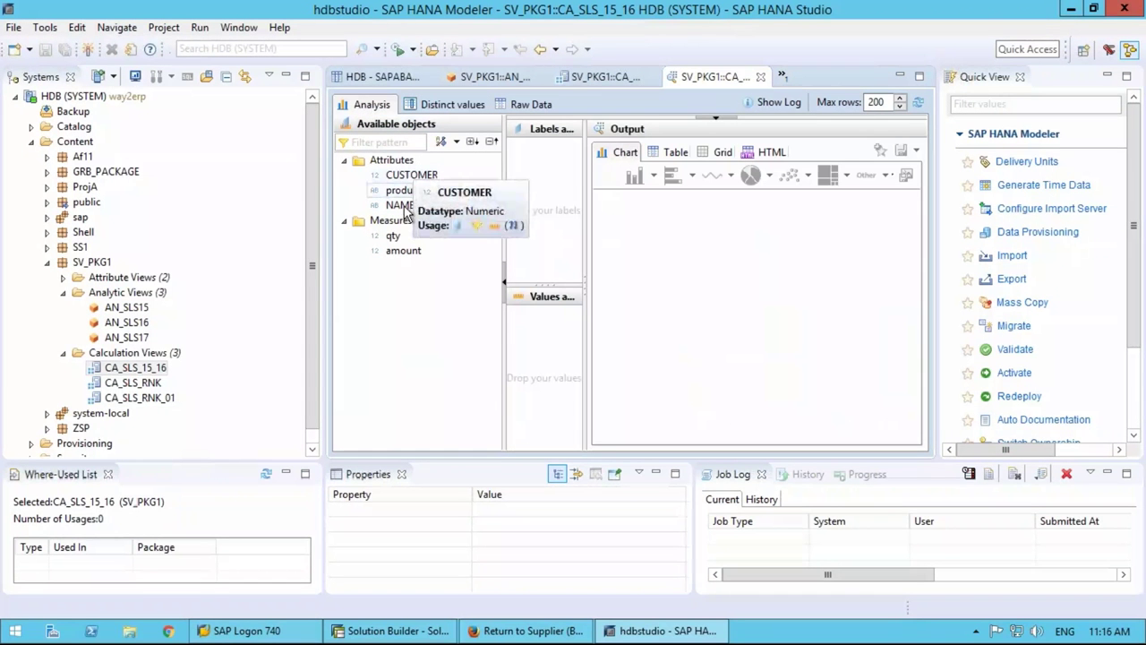
left_click_drag(399, 205, 542, 193)
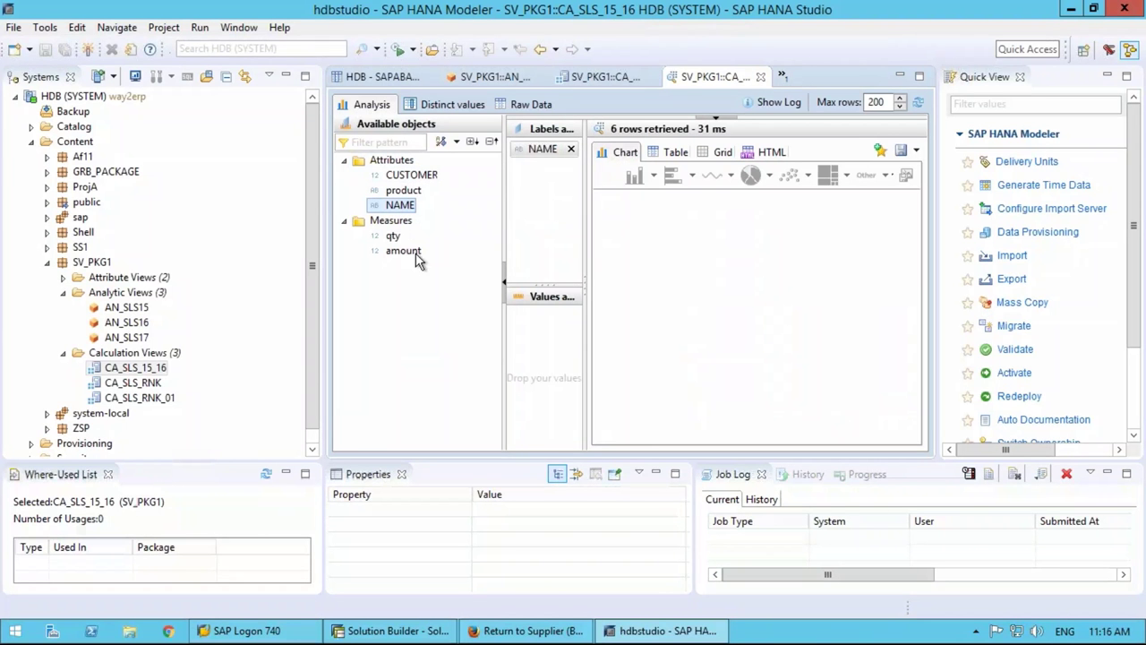
left_click_drag(400, 253, 543, 314)
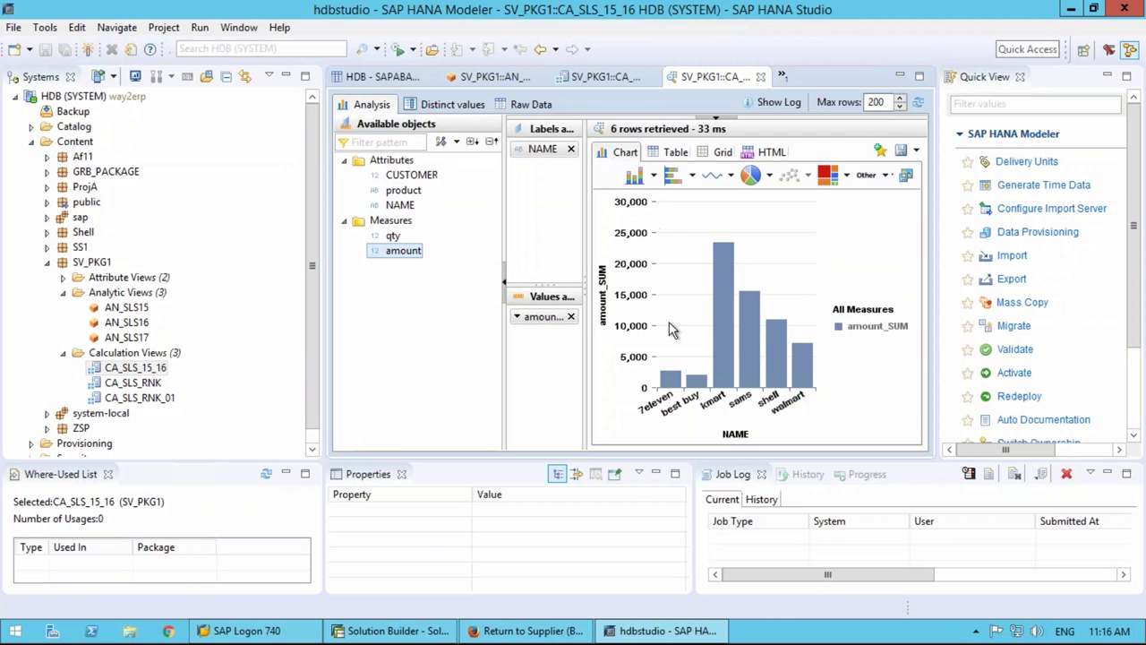
Switch the amount by NAME chart to a pie chart, to a line chart, and finally to a tree map
left_click(692, 176)
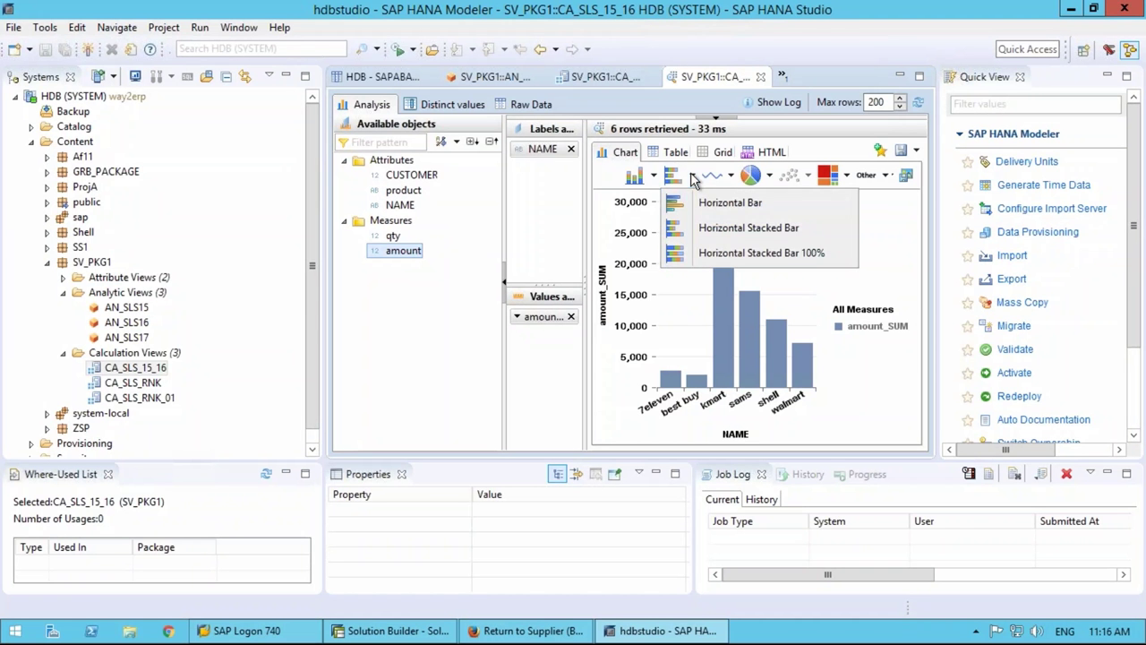
left_click(753, 177)
left_click(753, 177)
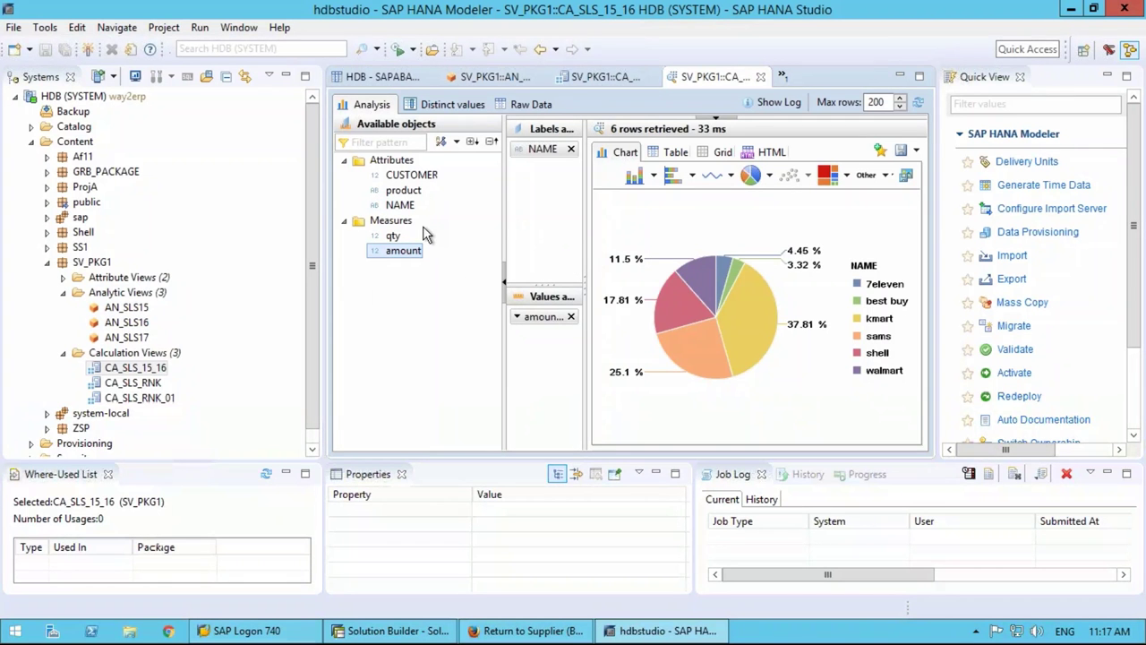
left_click(712, 175)
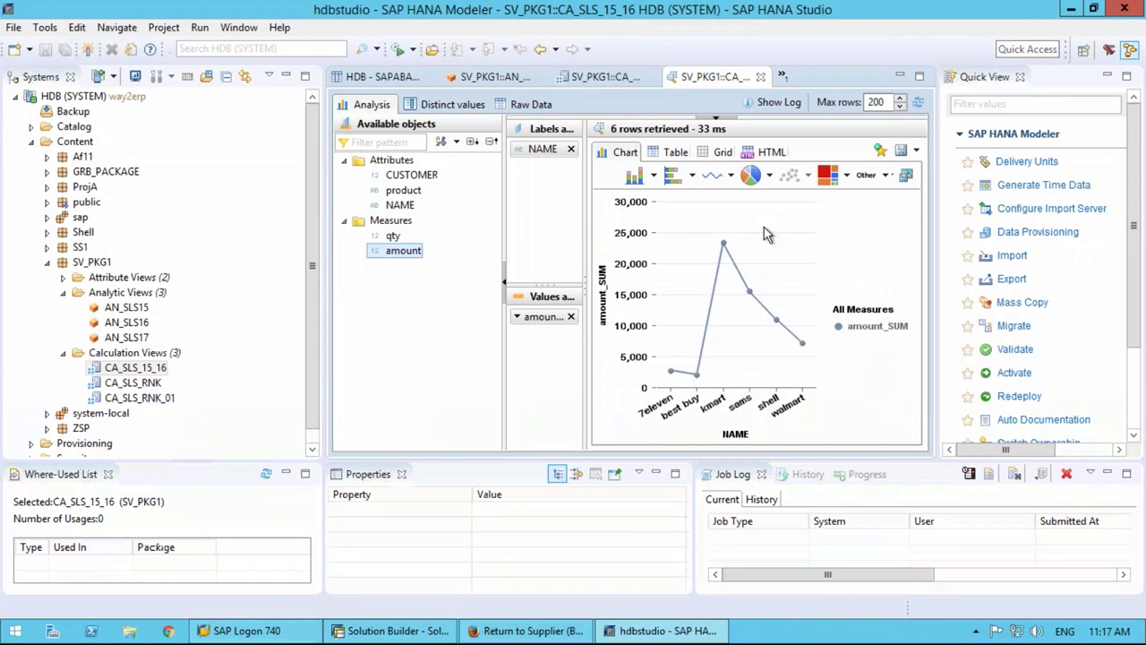
left_click(826, 175)
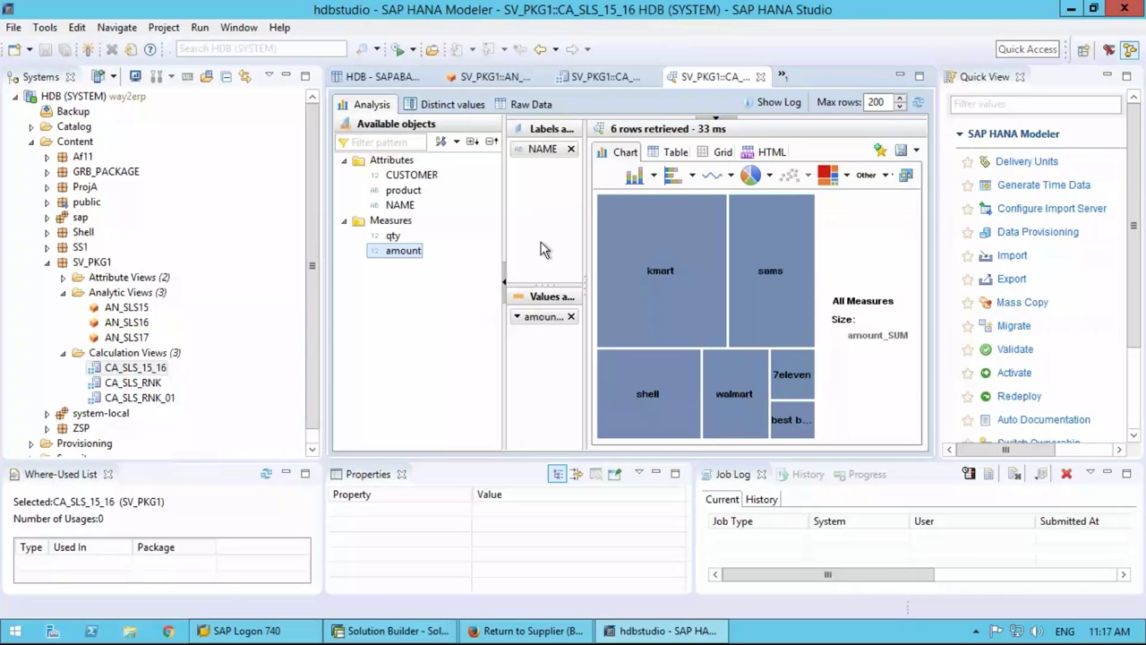
Minimize HANA Studio, open the FIORI launchpad shortcut from the desktop in Firefox, and log on with the prefilled credentials
left_click(1073, 9)
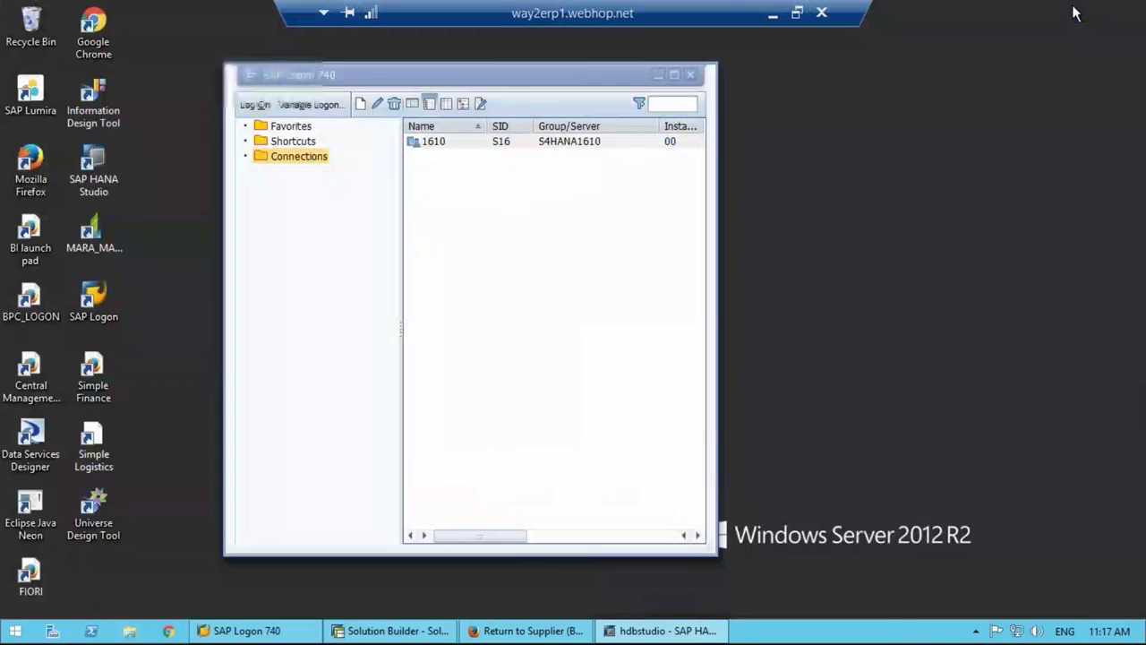
left_click(30, 577)
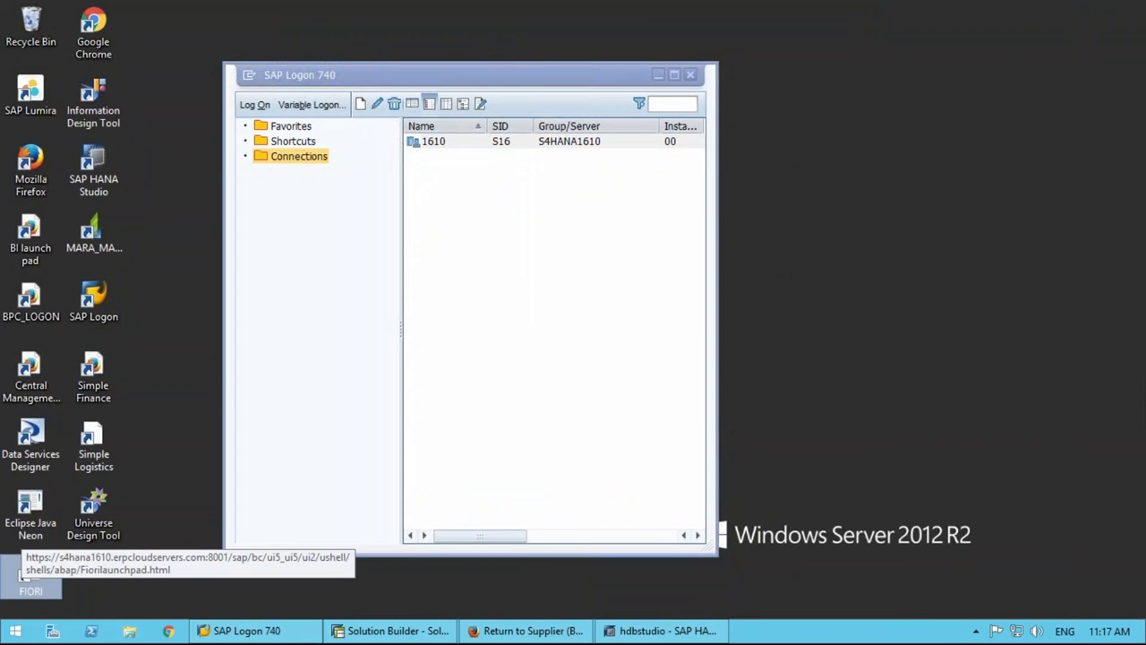
double_click(30, 581)
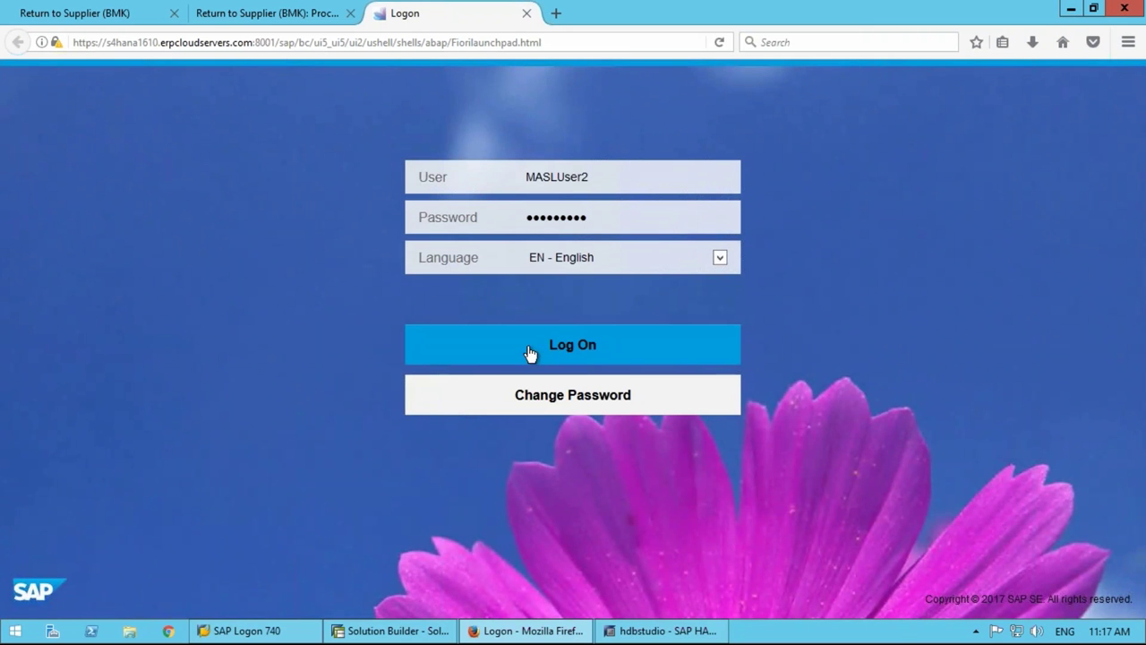
left_click(530, 354)
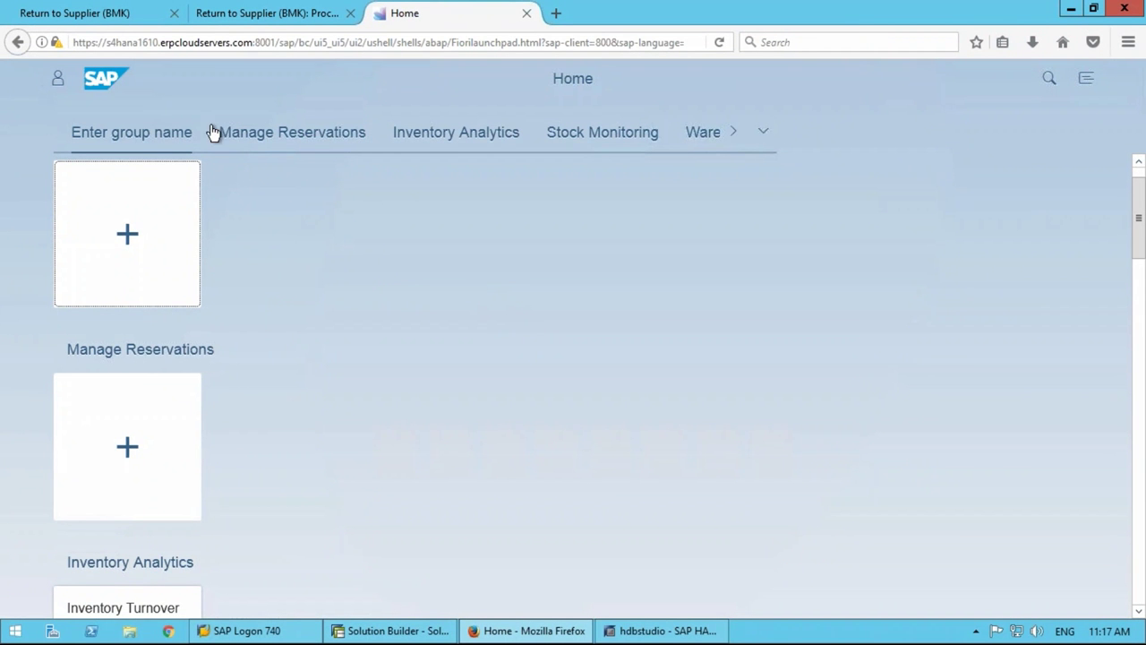
Look through the Fiori launchpad home page's tile groups, including Manage Reservations, Inventory Analytics, Stock Monitoring and Warehouse Management
scroll(331, 267, "down", 6)
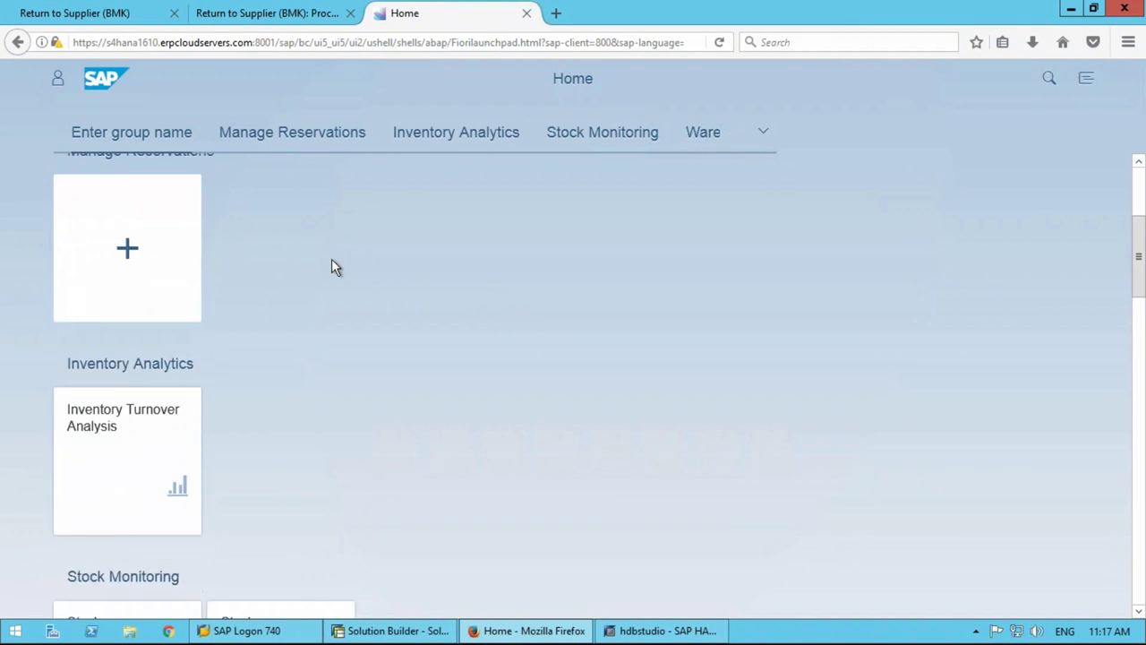
scroll(359, 269, "down", 2)
scroll(374, 269, "up", 9)
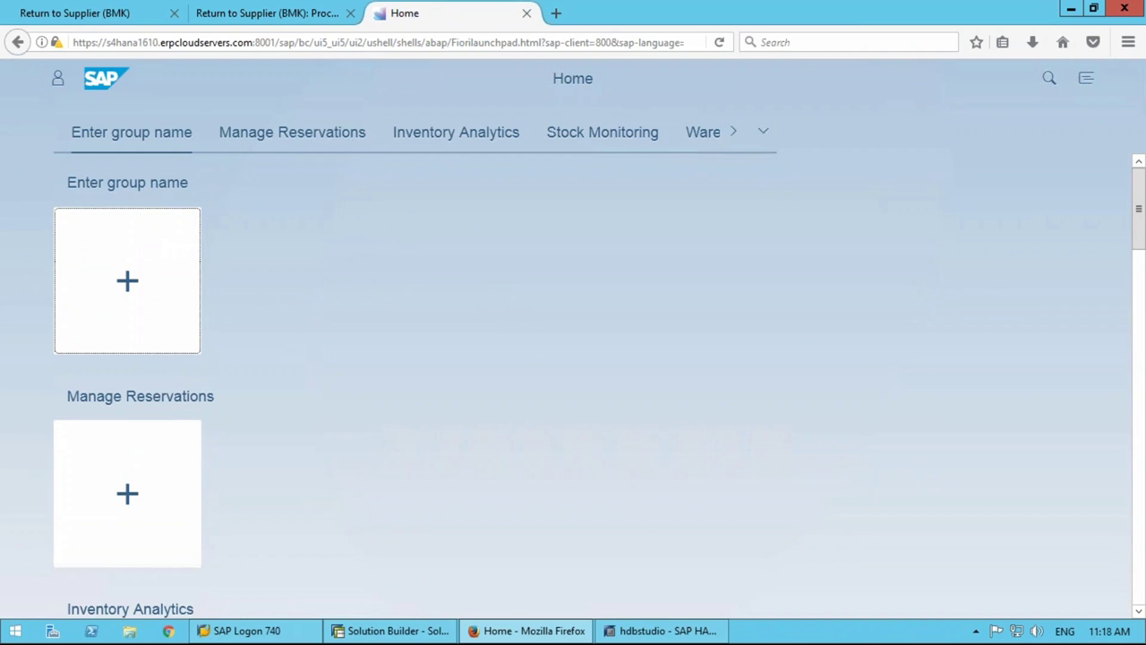
left_click(455, 132)
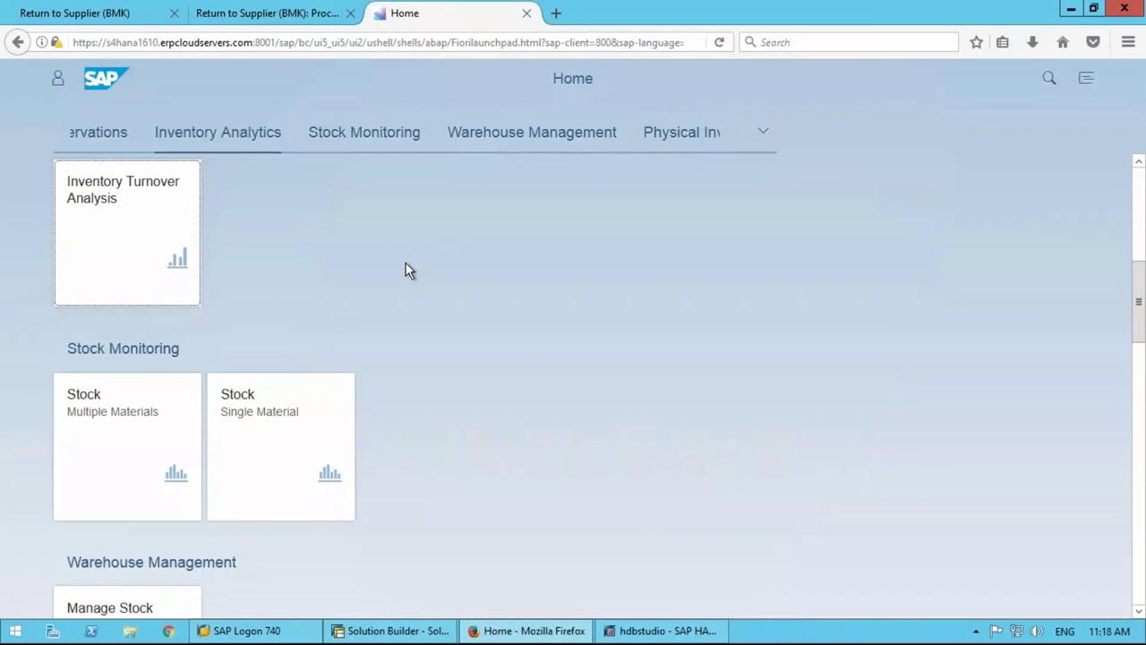
scroll(406, 271, "down", 5)
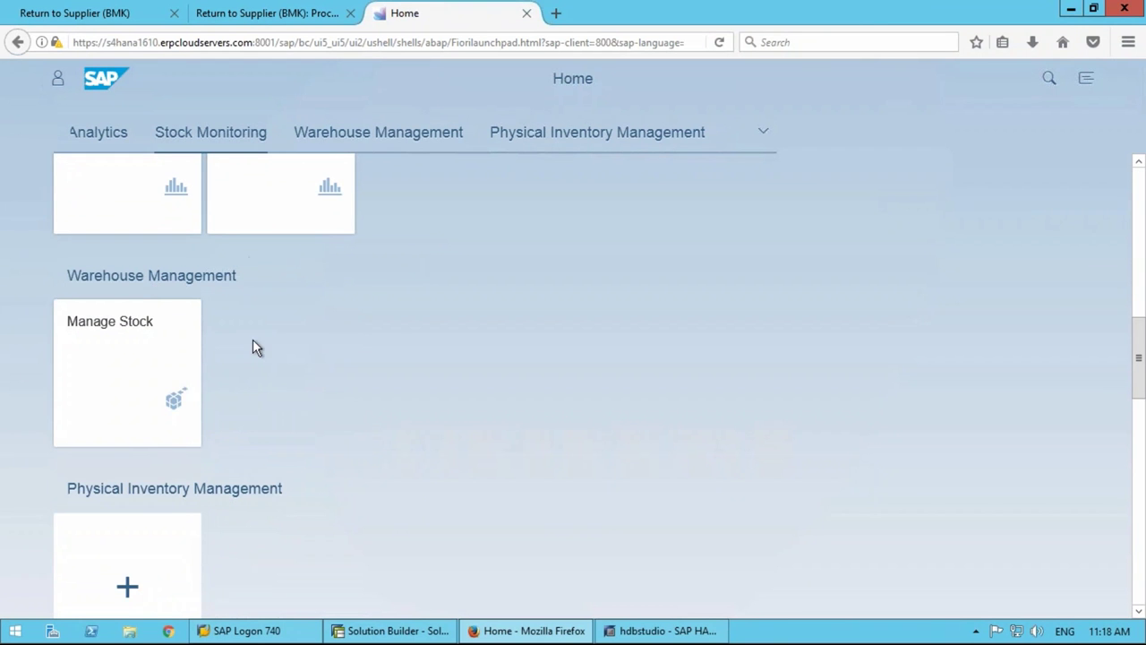
scroll(383, 341, "up", 2)
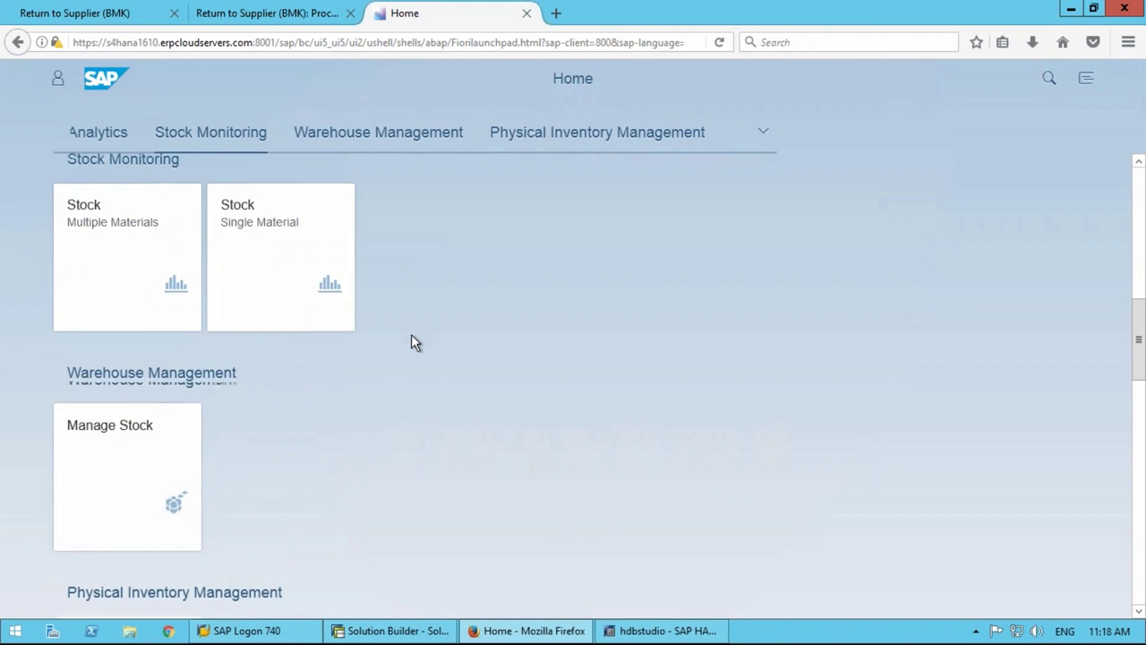
scroll(413, 341, "up", 5)
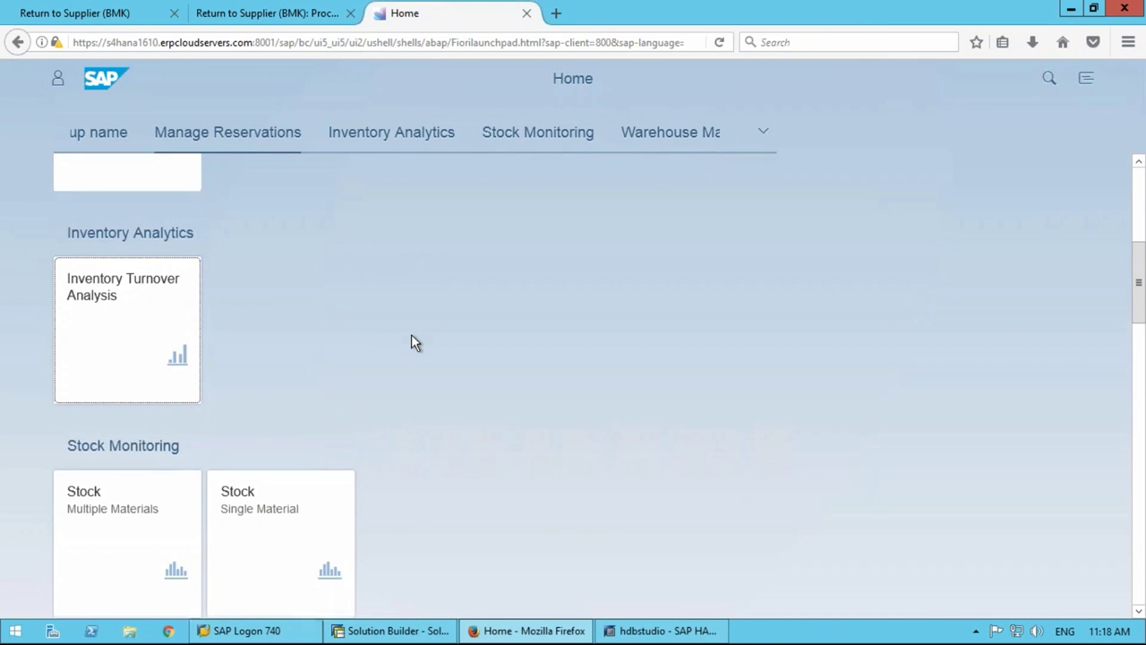
scroll(411, 336, "up", 5)
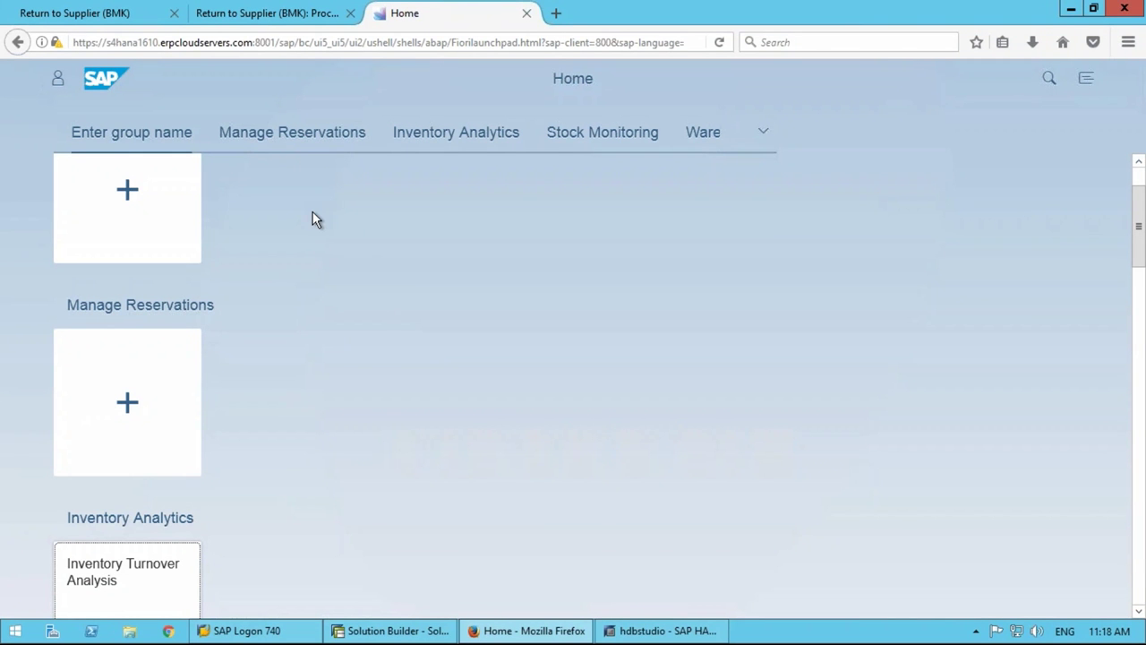
scroll(313, 211, "up", 2)
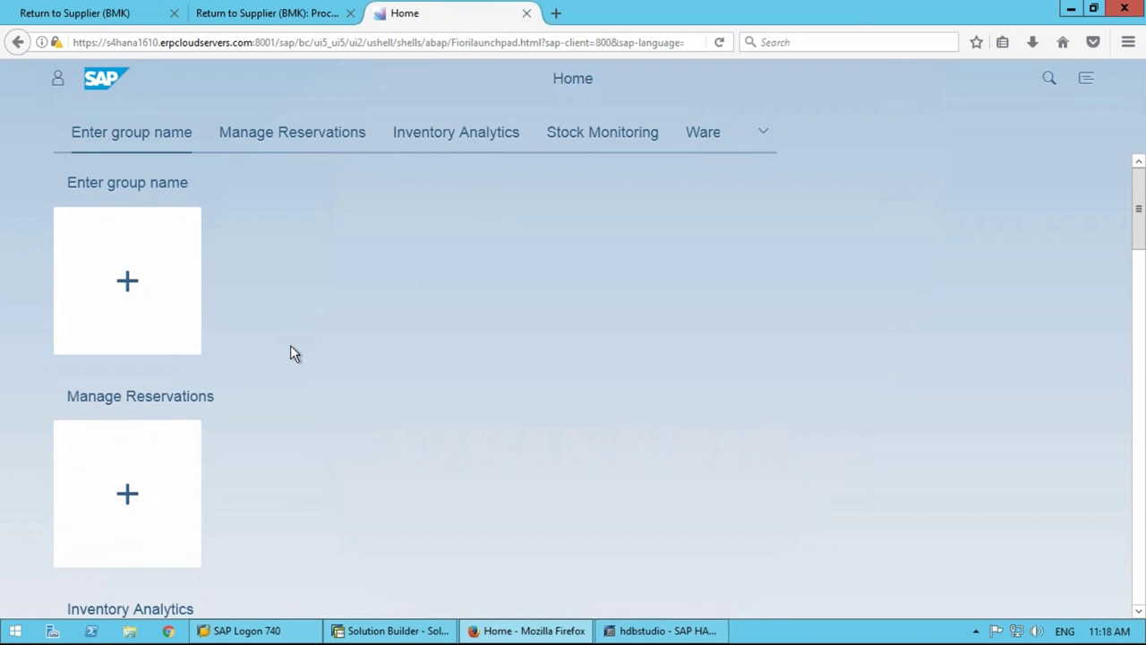
scroll(290, 349, "down", 5)
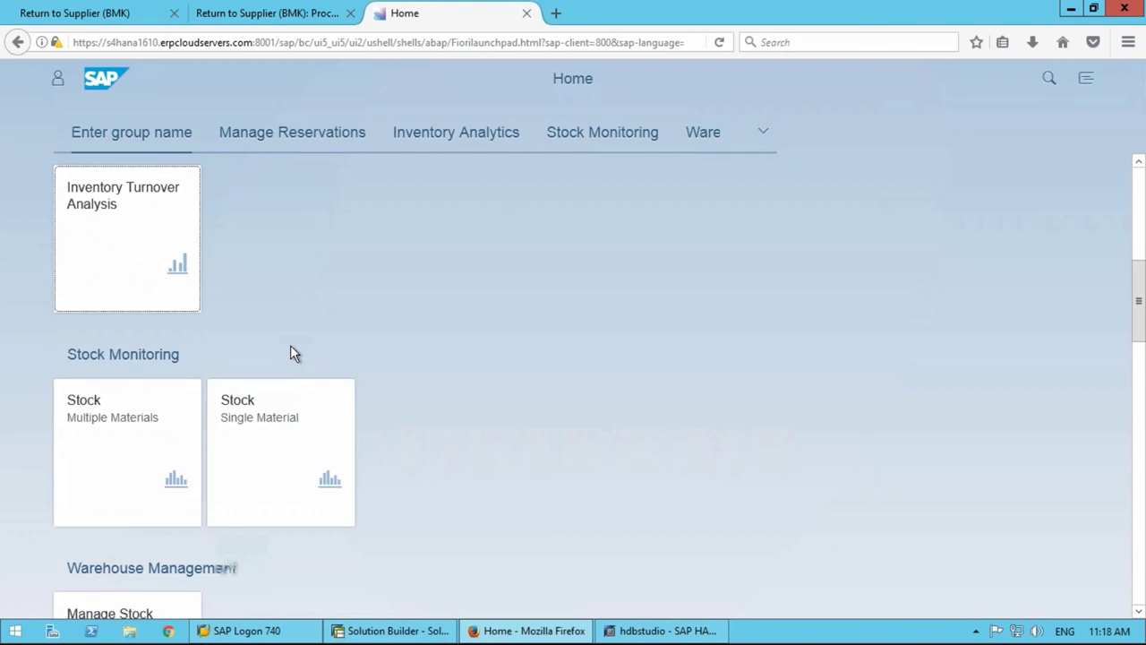
Open the Post Goods Receipt for Purchase Order app from the launchpad's Warehouse Processing group, view its entry form, and go back
scroll(291, 349, "down", 4)
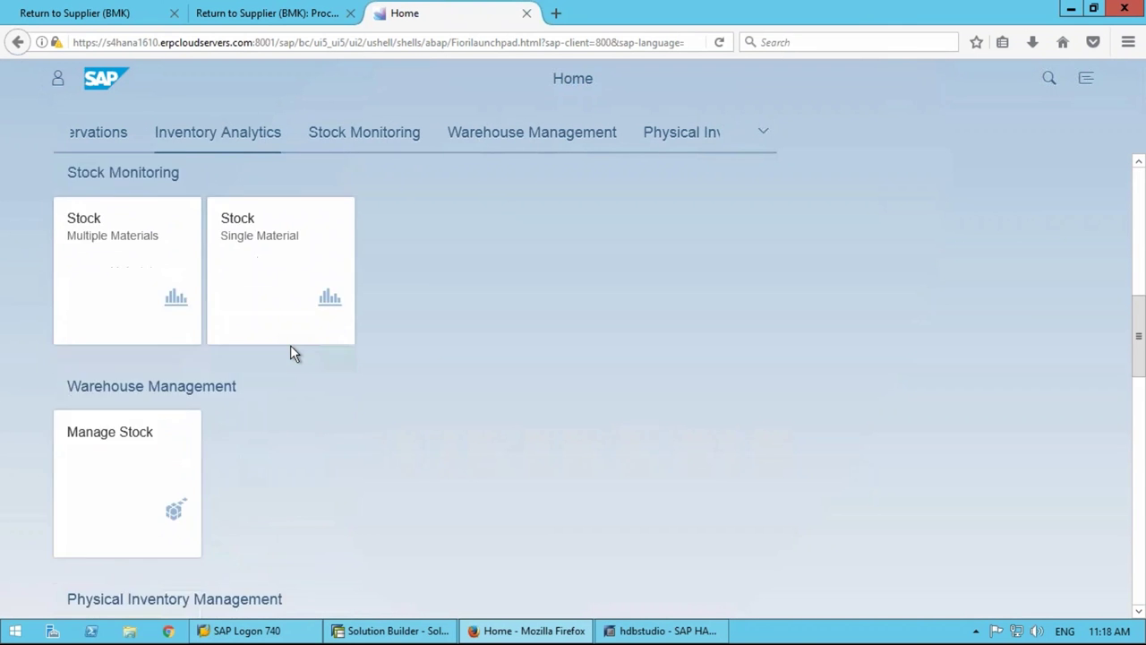
scroll(290, 349, "down", 5)
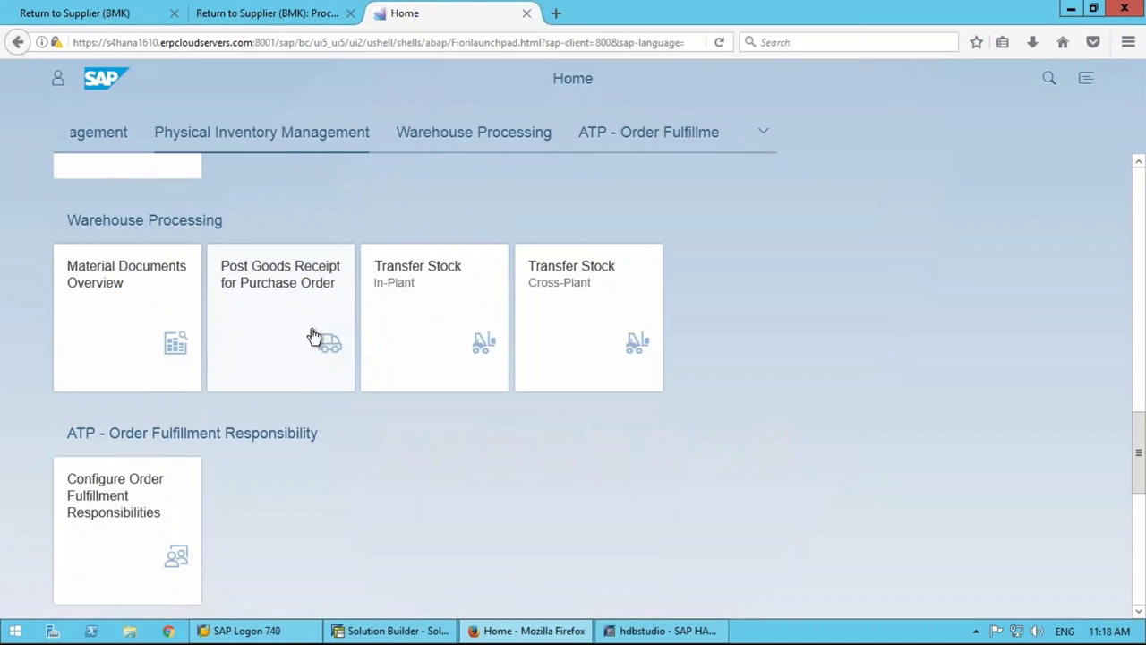
left_click(272, 295)
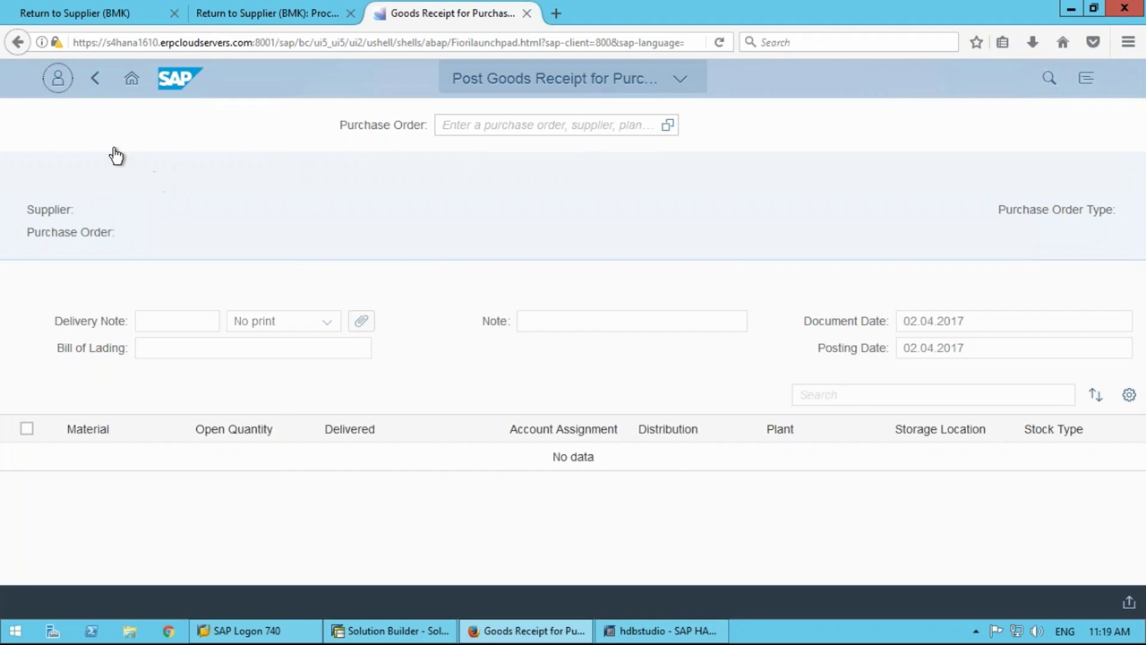
left_click(96, 82)
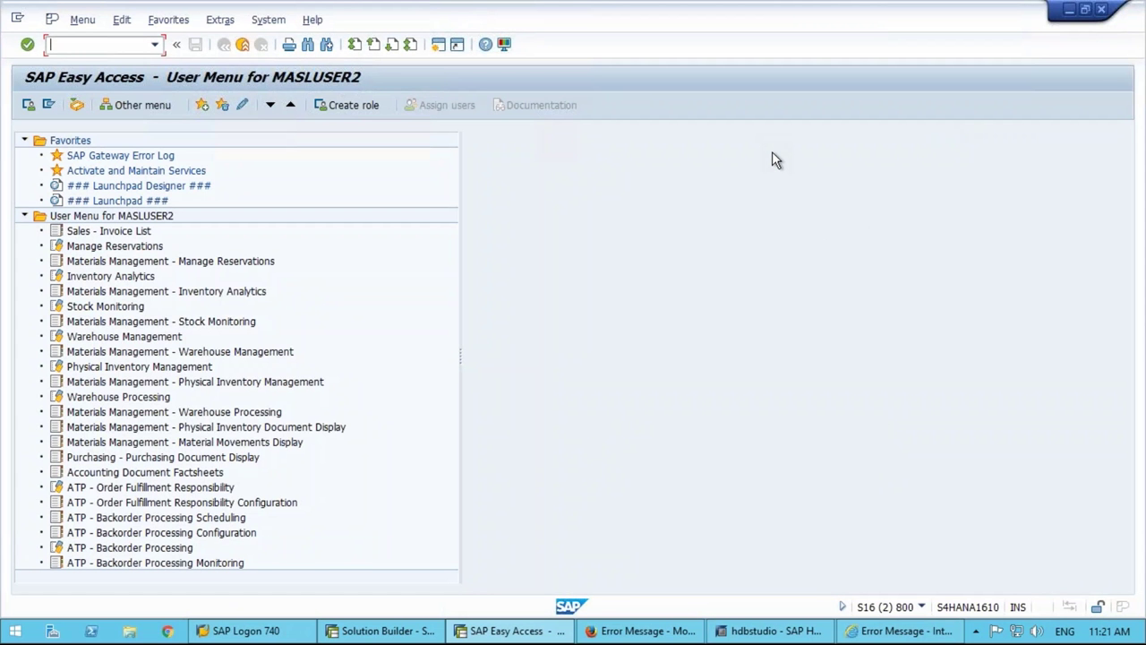
Switch from the remote desktop session to the SAP HANA Basics PowerPoint slide show and go to its last slide
key("alt+Tab")
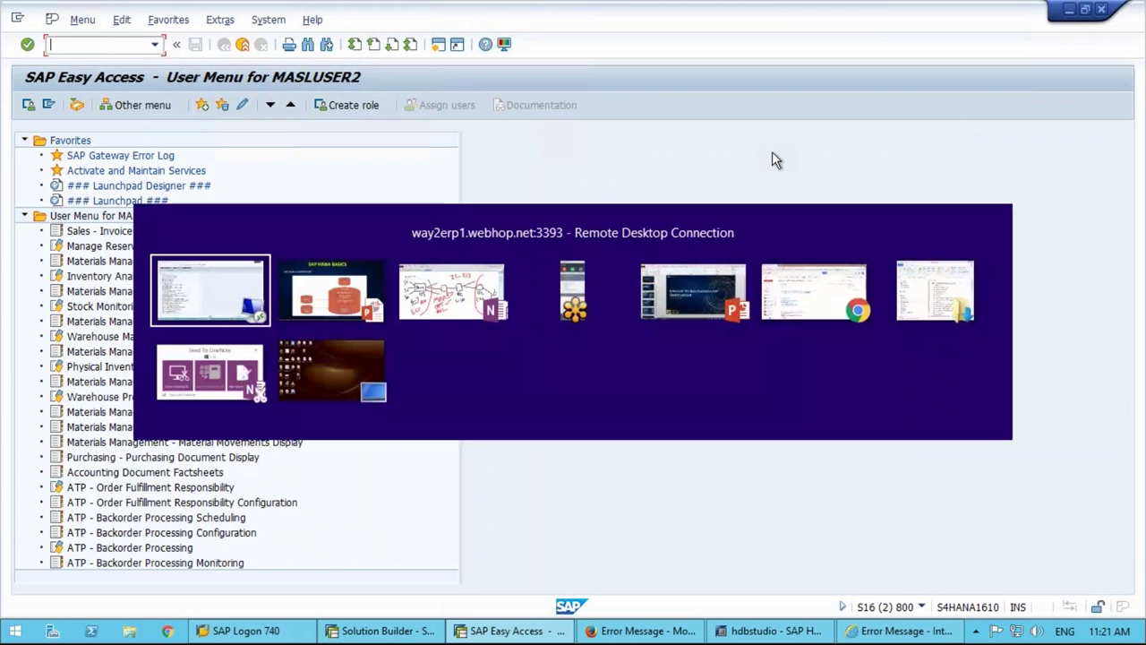
key("alt+Tab")
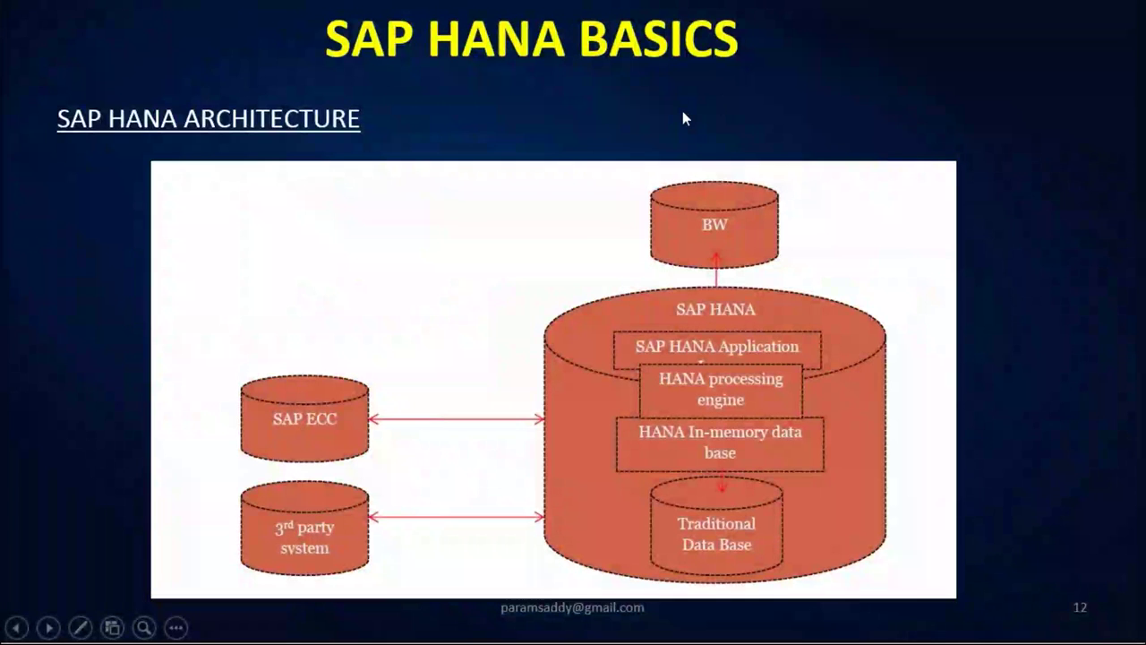
key("End")
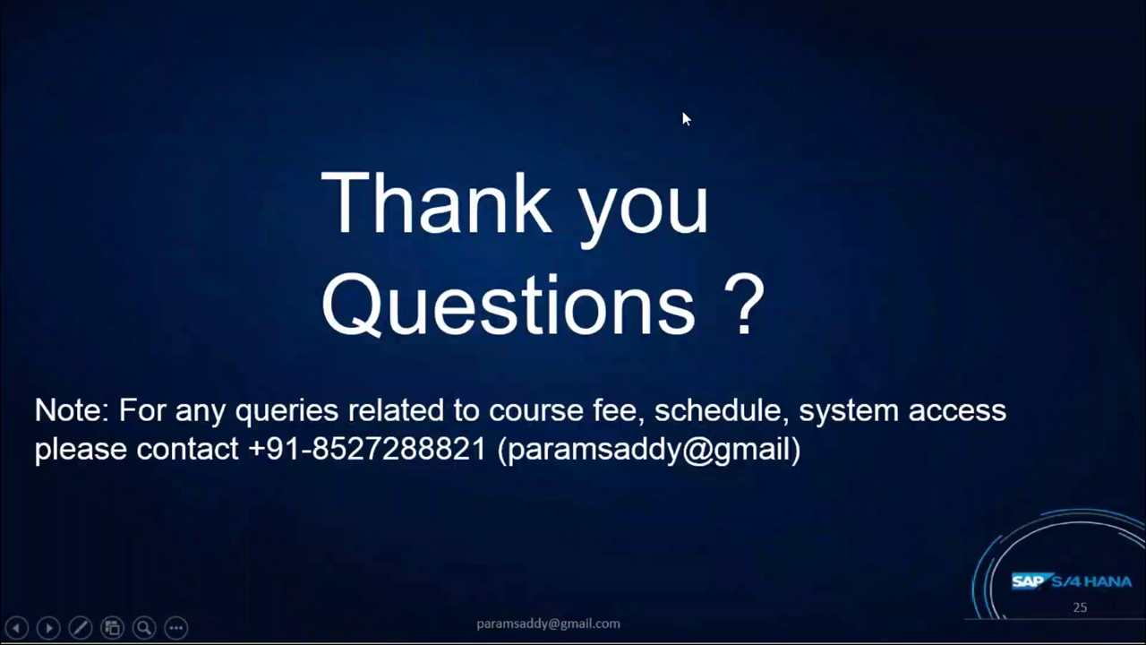